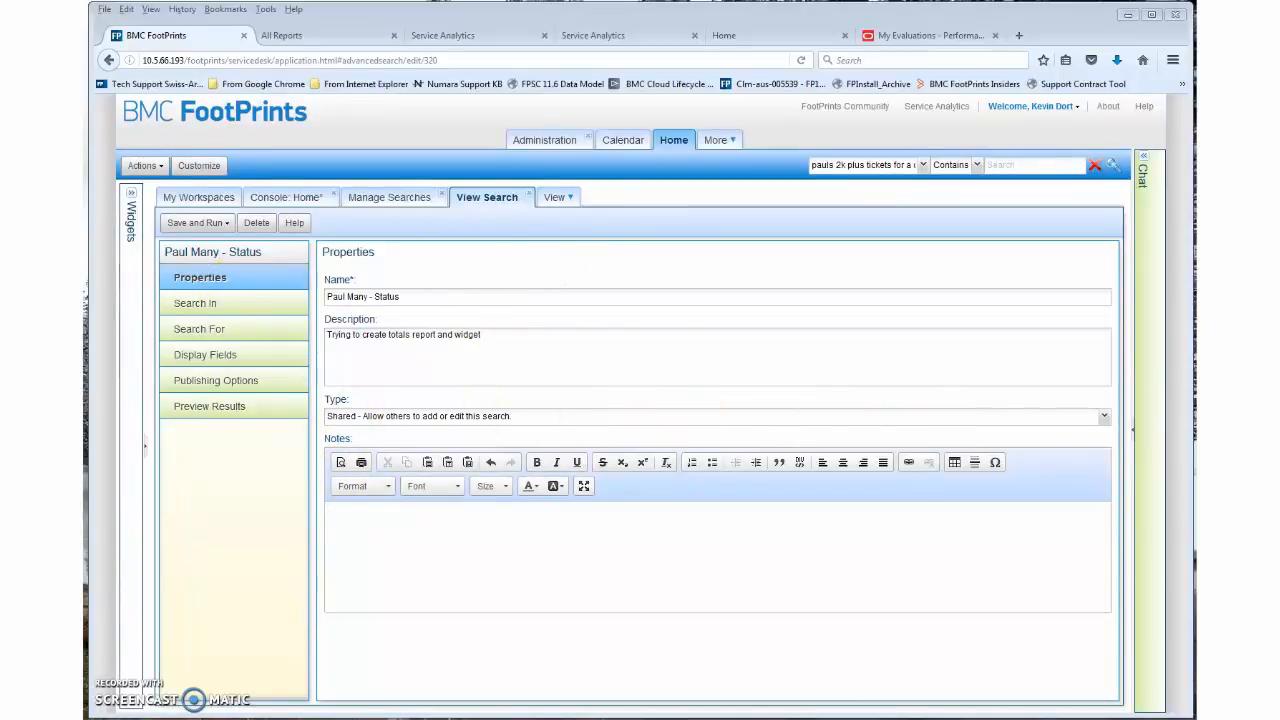
# - Review the advanced search's sources, criteria, display fields, publishing options and result preview, and save the search
pyautogui.click(197, 303)
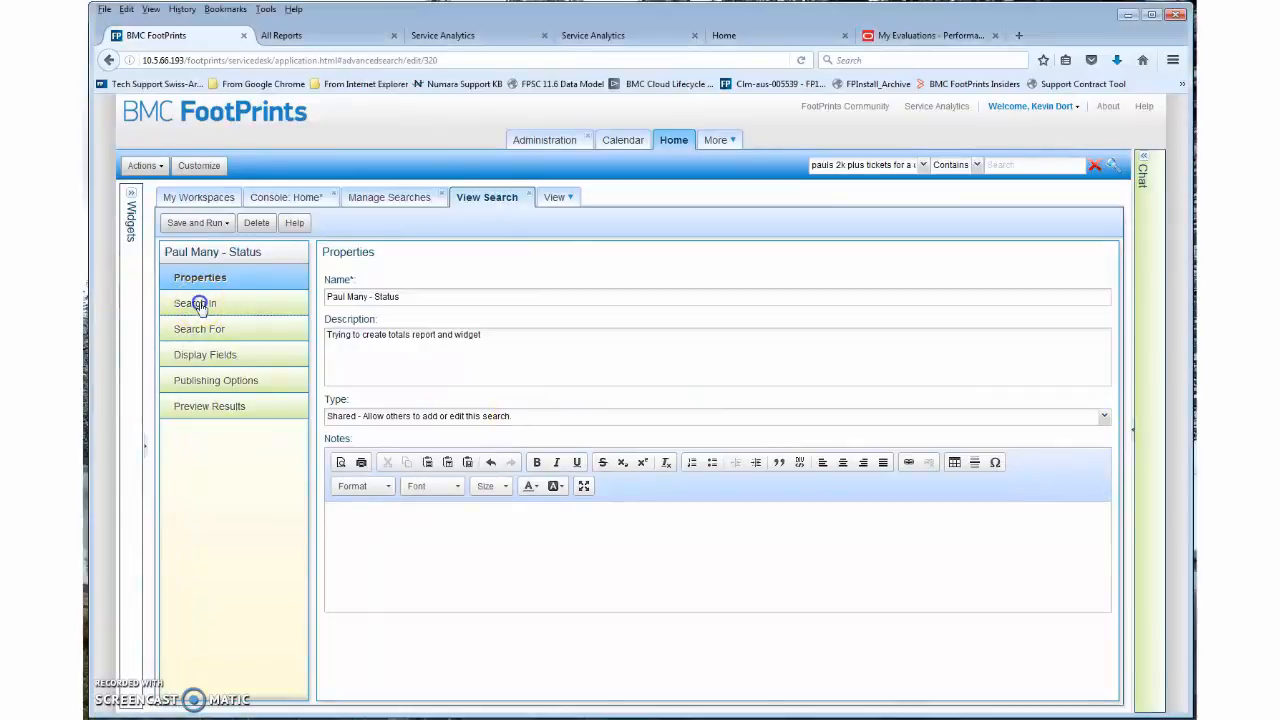
pyautogui.click(874, 331)
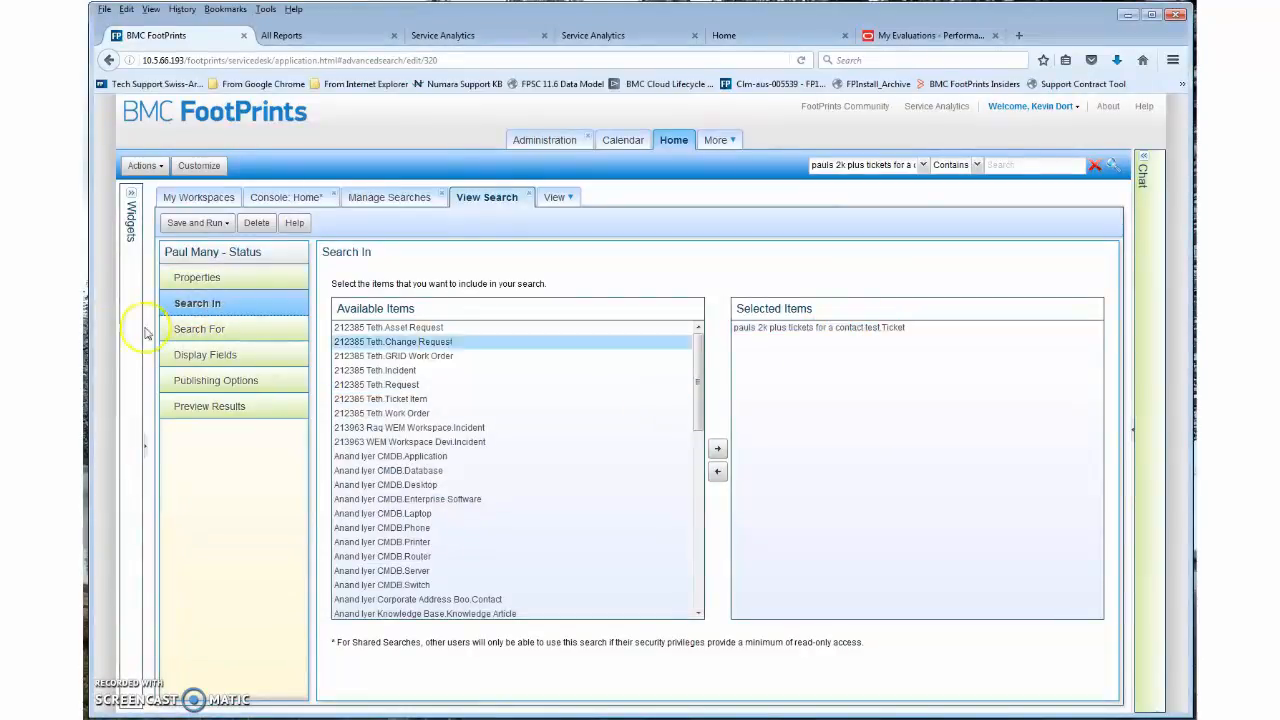
pyautogui.click(217, 333)
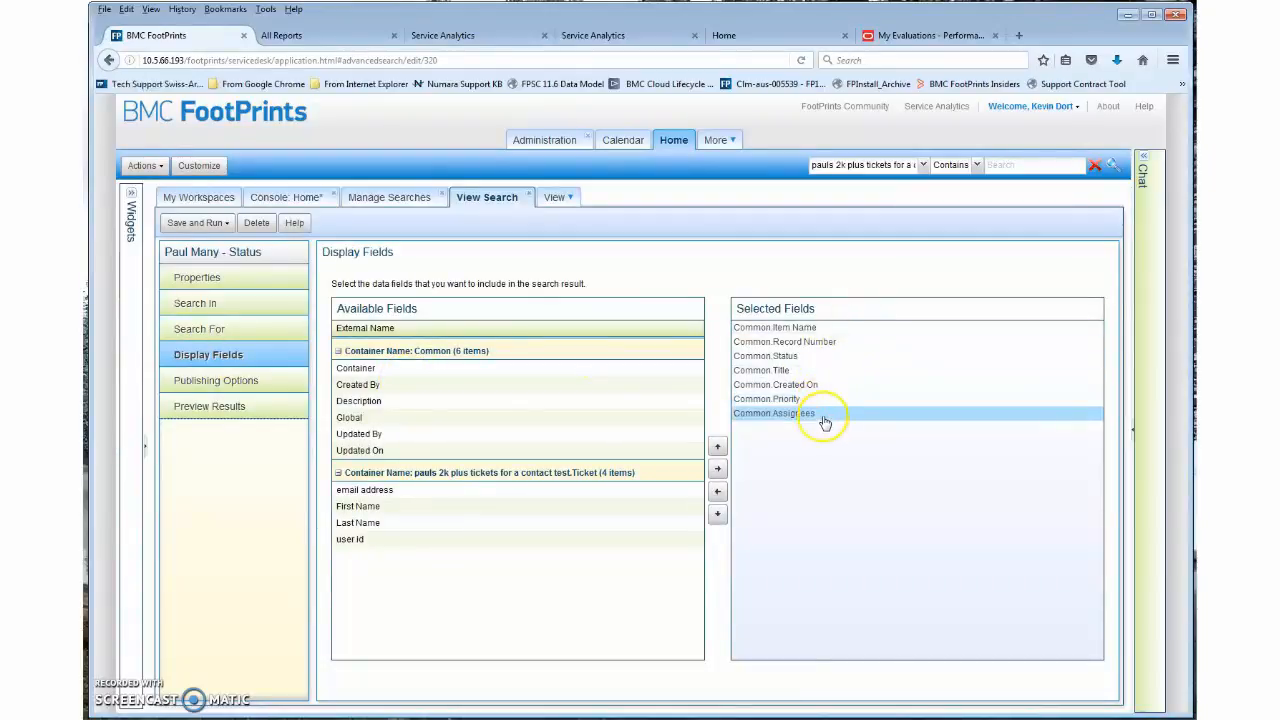
pyautogui.click(262, 381)
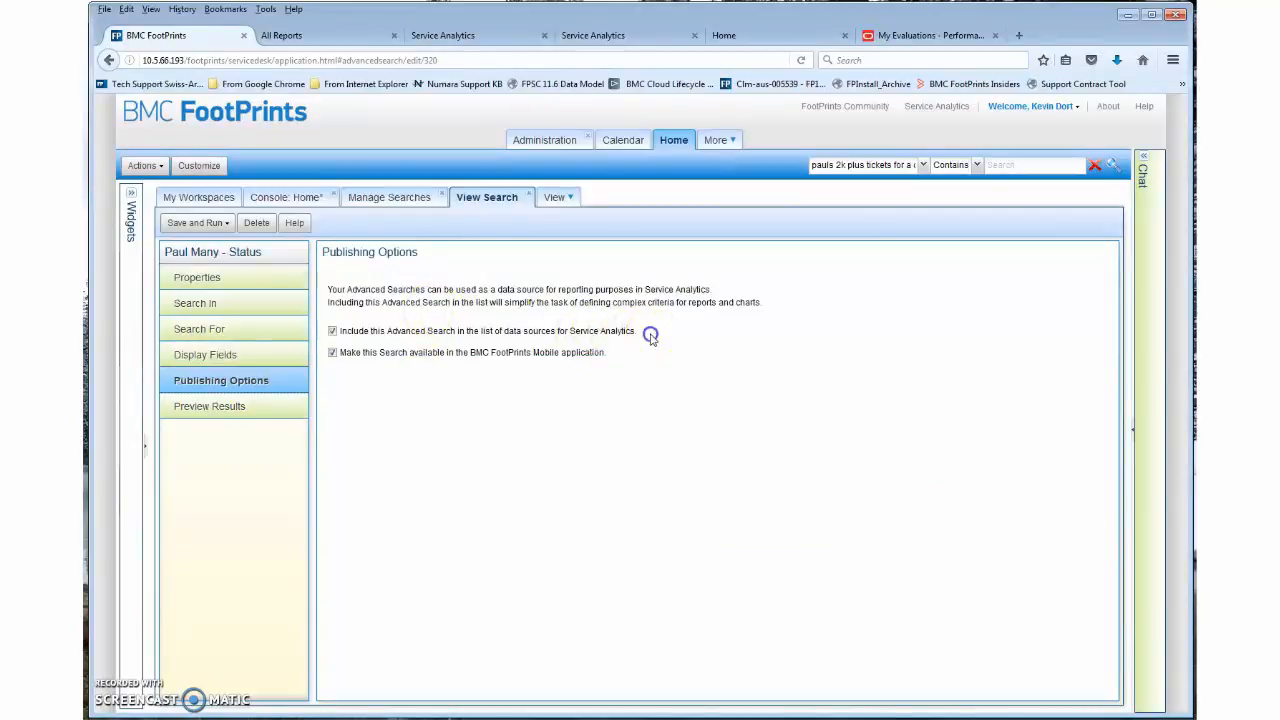
pyautogui.moveTo(638, 331); pyautogui.dragTo(335, 335)
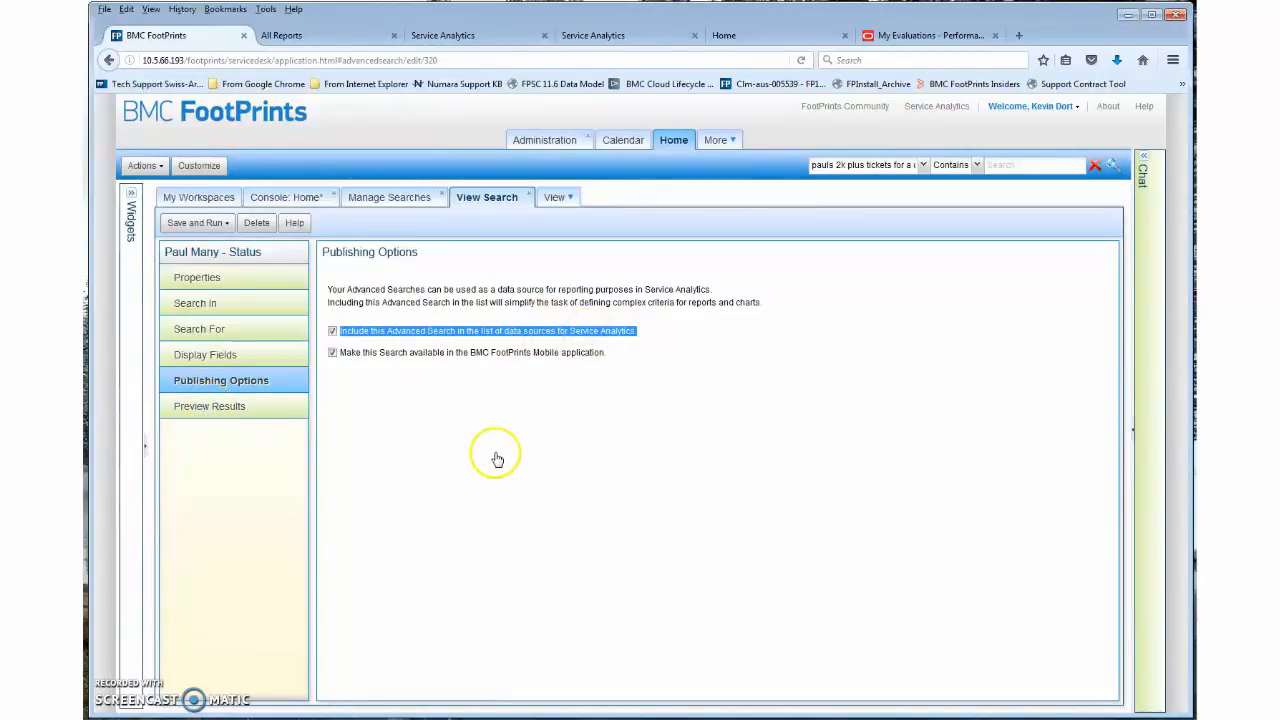
pyautogui.click(219, 412)
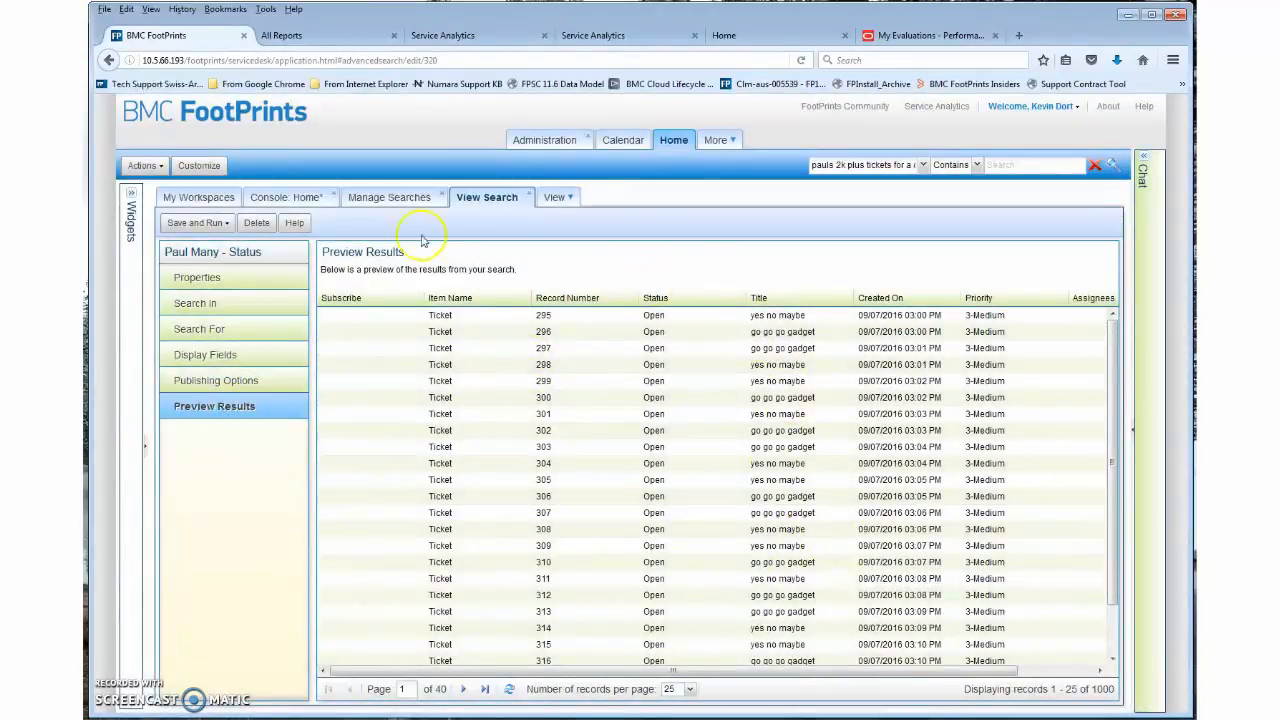
pyautogui.click(225, 222)
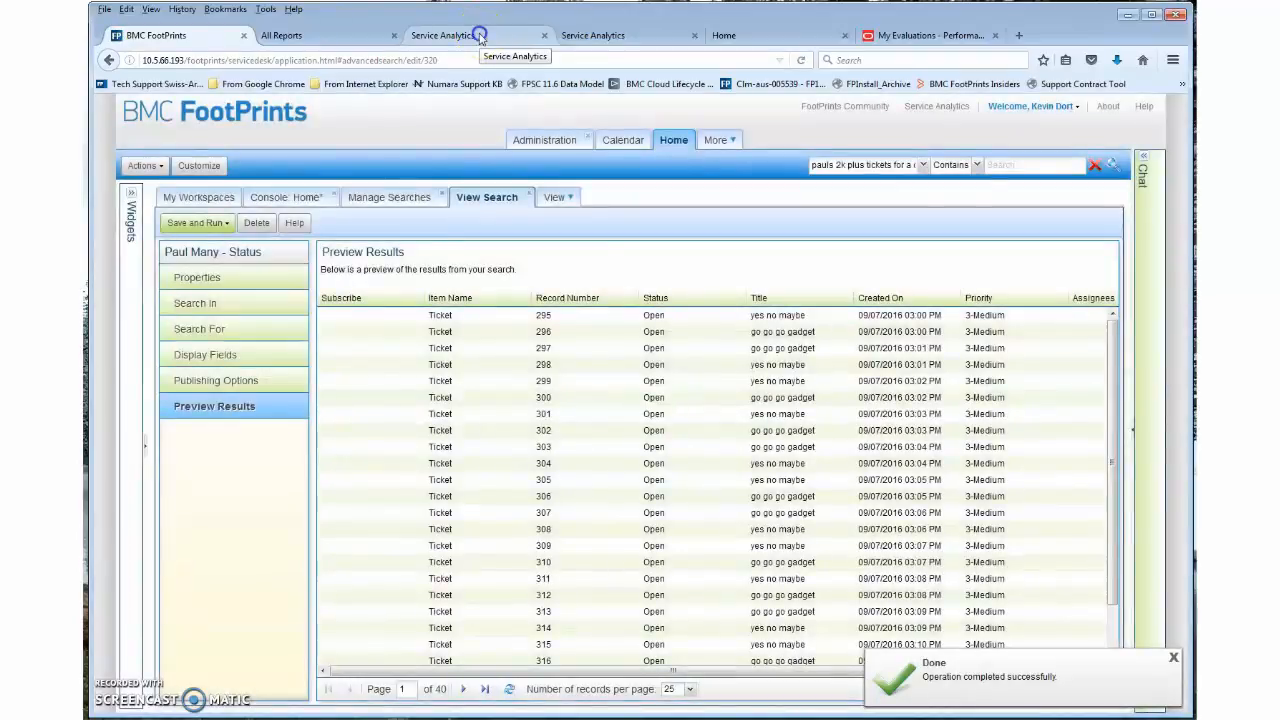
# - Look through the Service Analytics reports and the report types available for a new report in All Reports
pyautogui.click(480, 36)
pyautogui.click(604, 38)
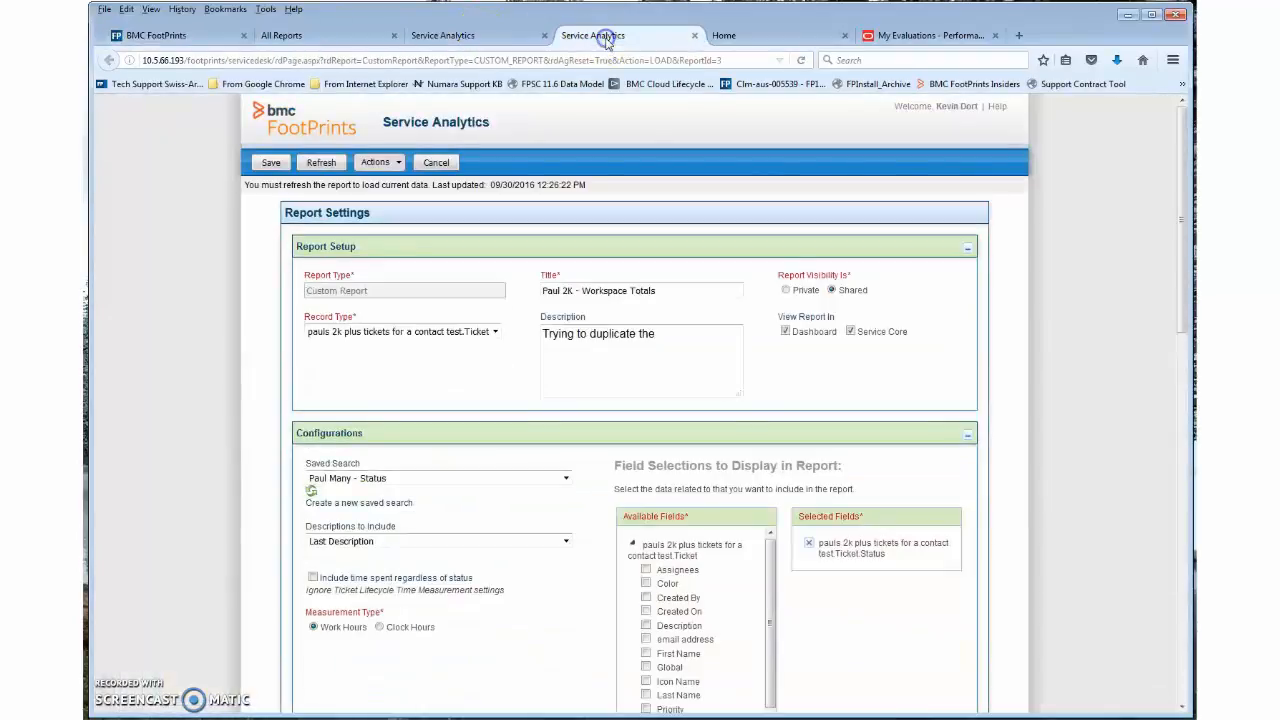
pyautogui.click(327, 36)
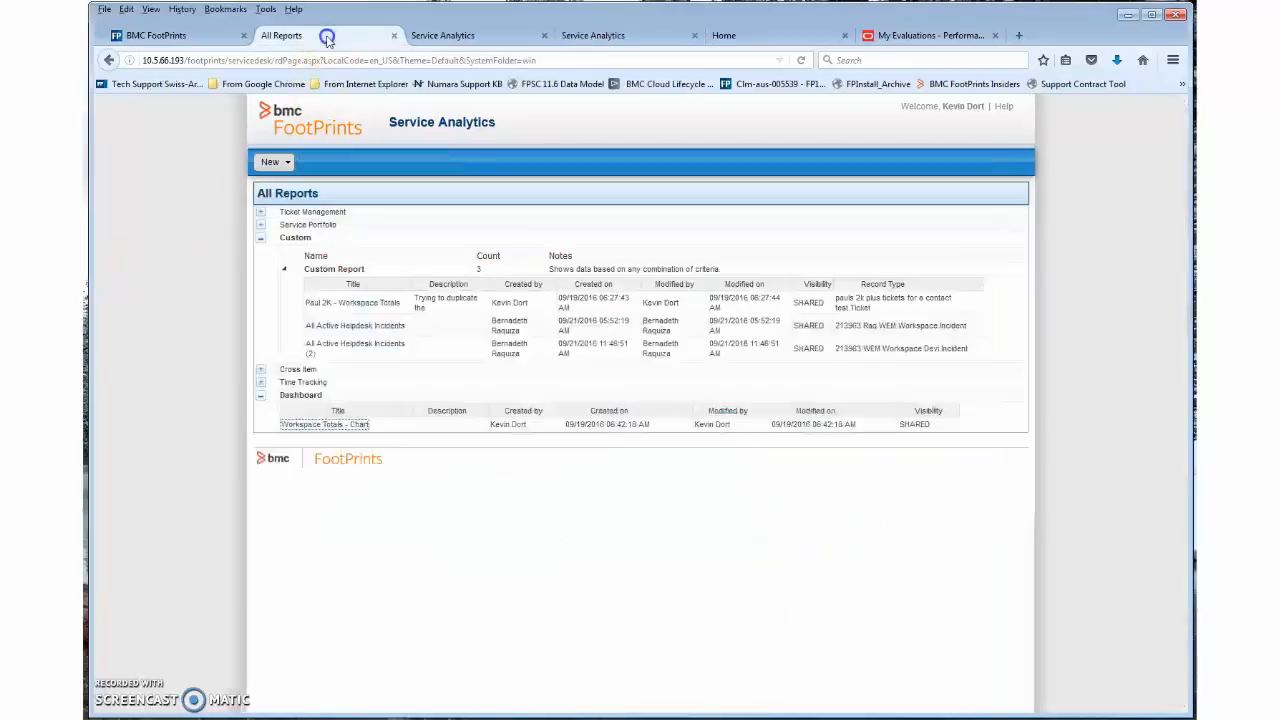
pyautogui.click(288, 165)
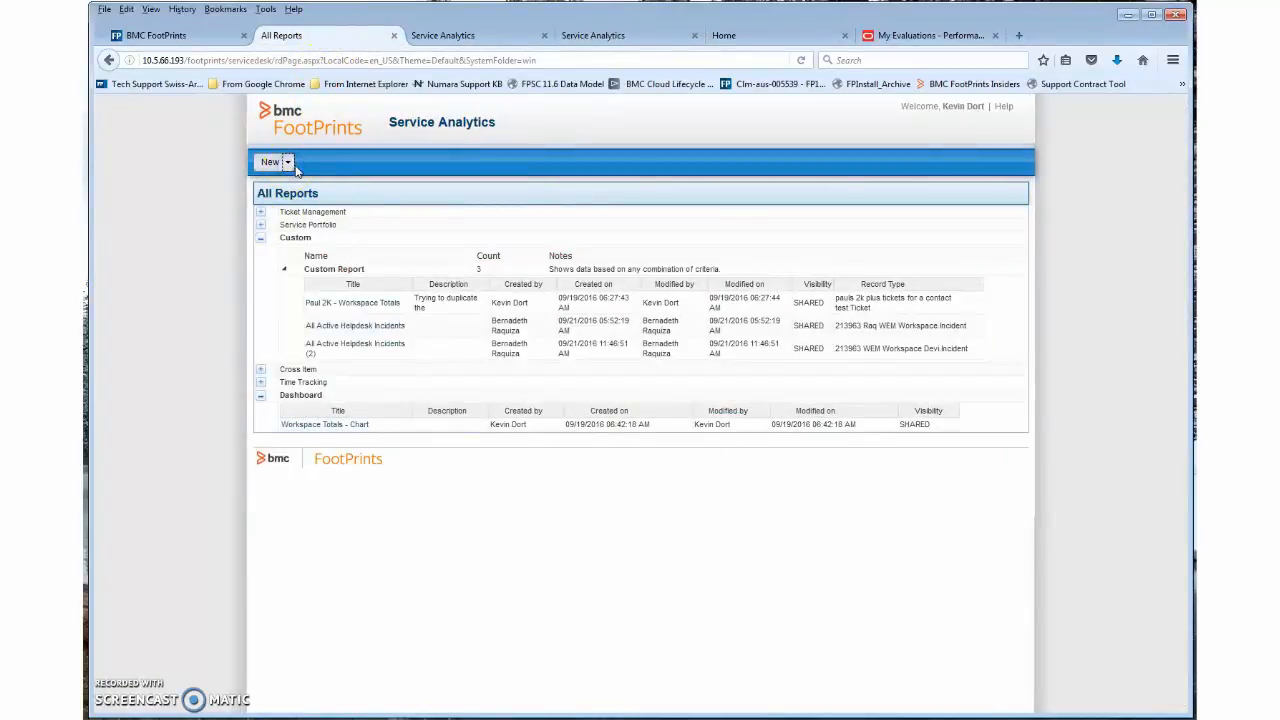
pyautogui.click(288, 163)
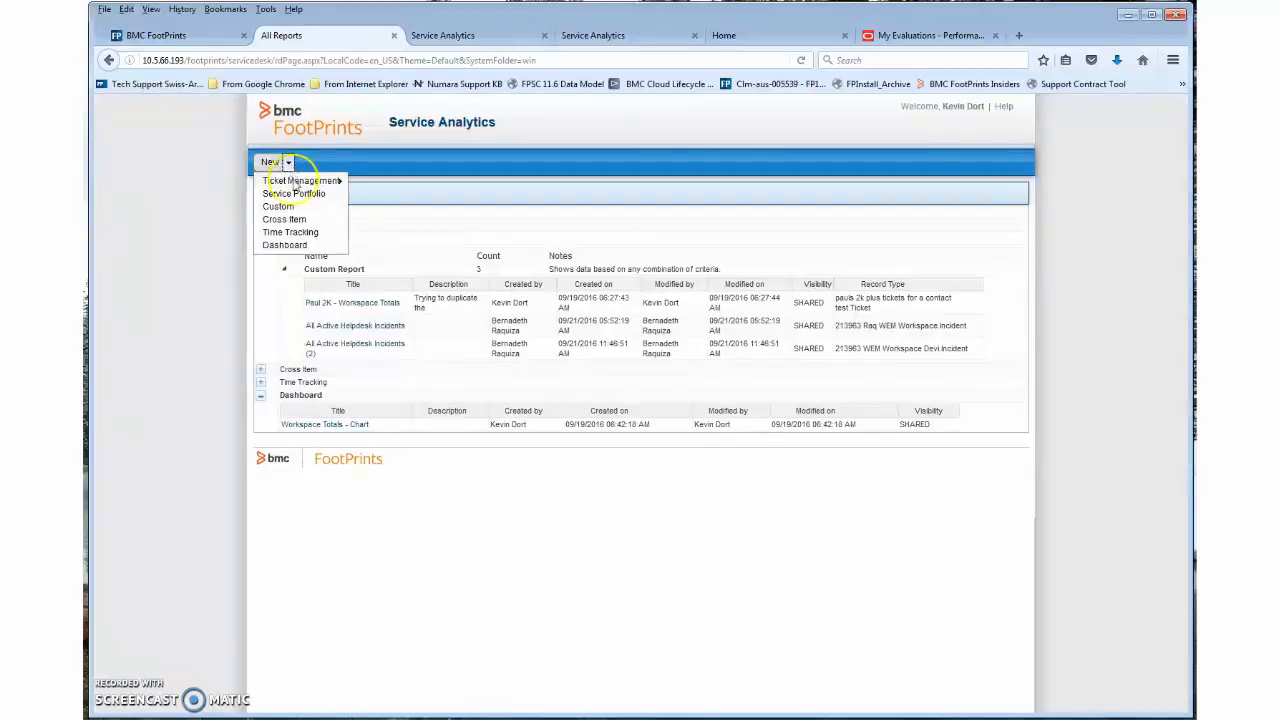
# - In the Workspace Totals custom report, complete the description as "Trying to duplicate the Workspace Totals Chart" and choose the Status search as saved search
pyautogui.click(649, 34)
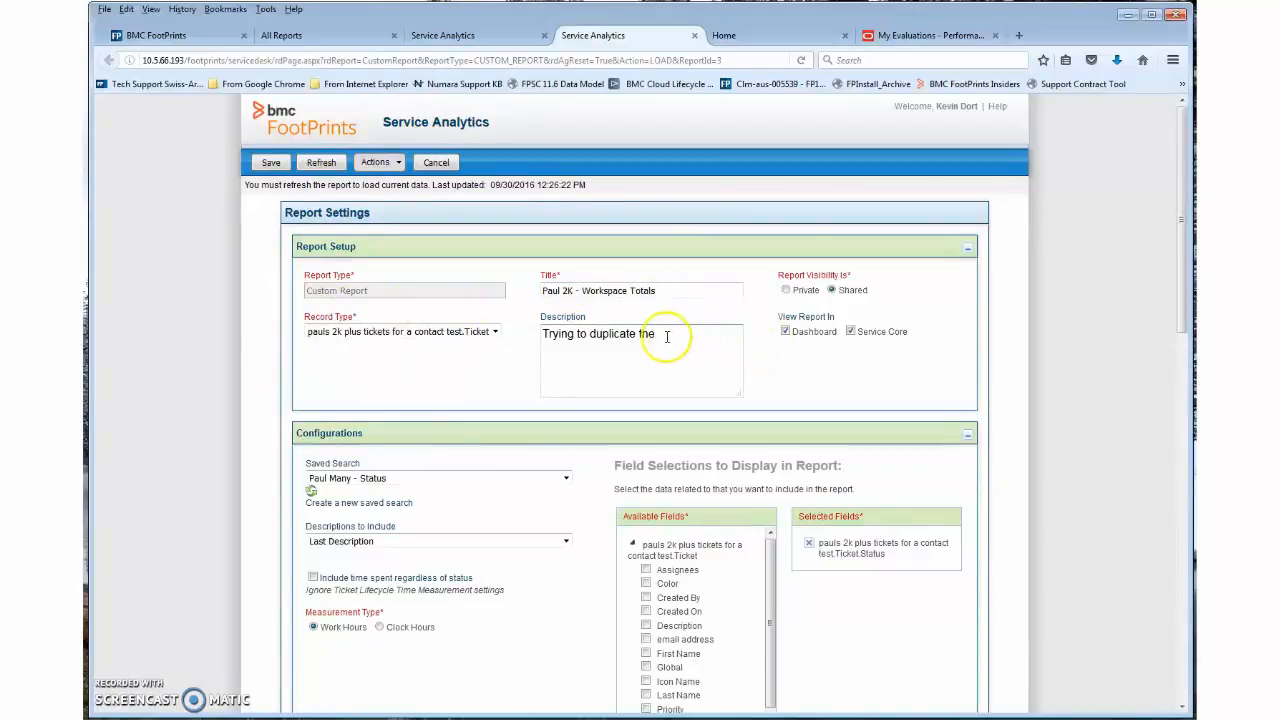
pyautogui.click(674, 334)
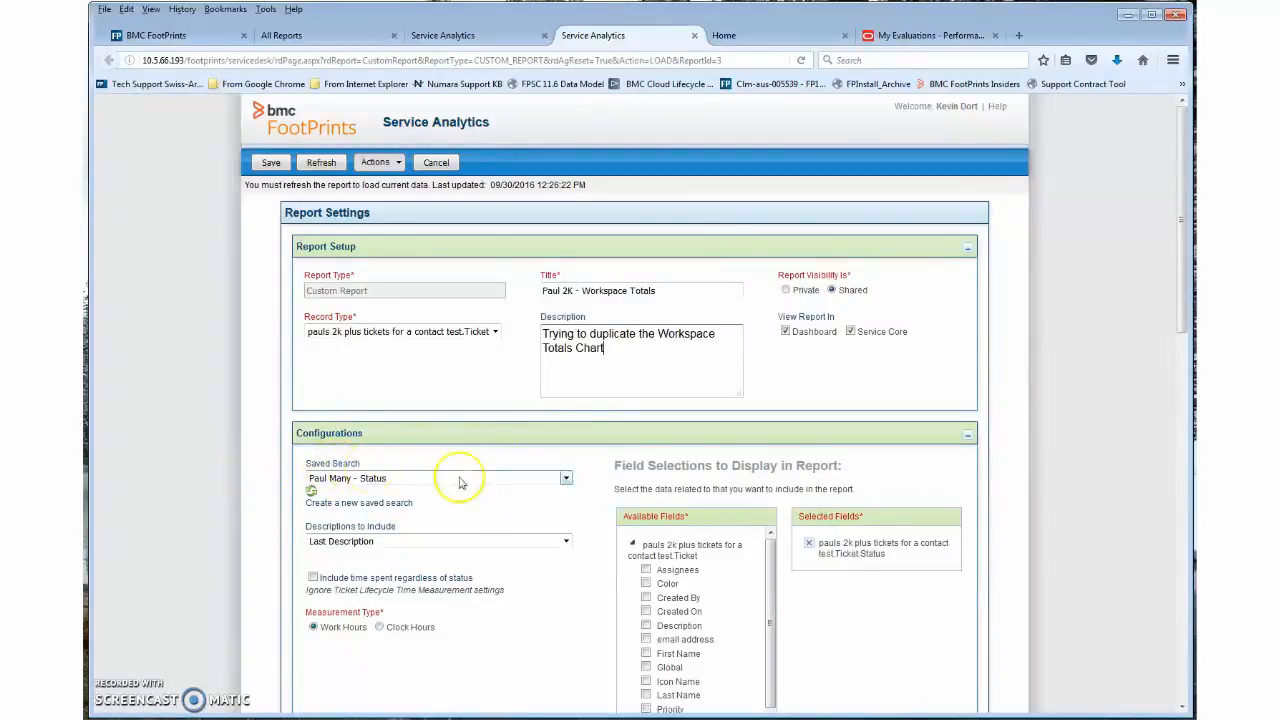
pyautogui.click(566, 481)
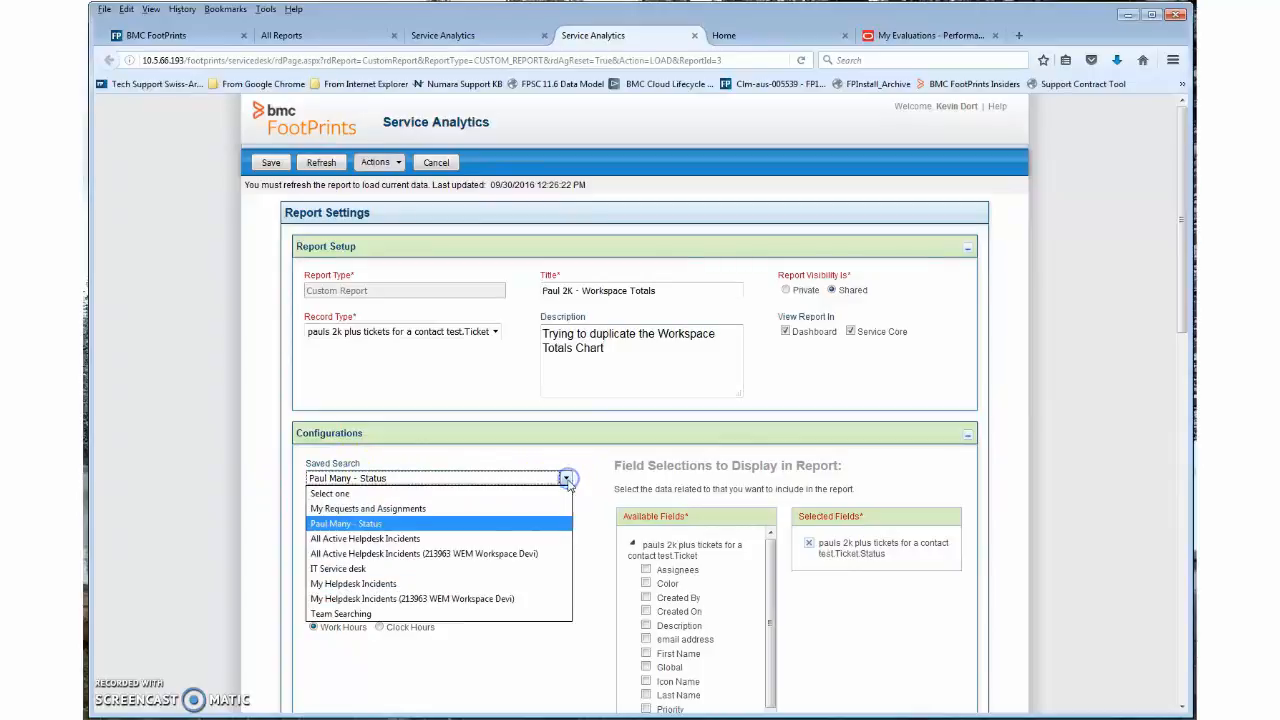
pyautogui.click(488, 530)
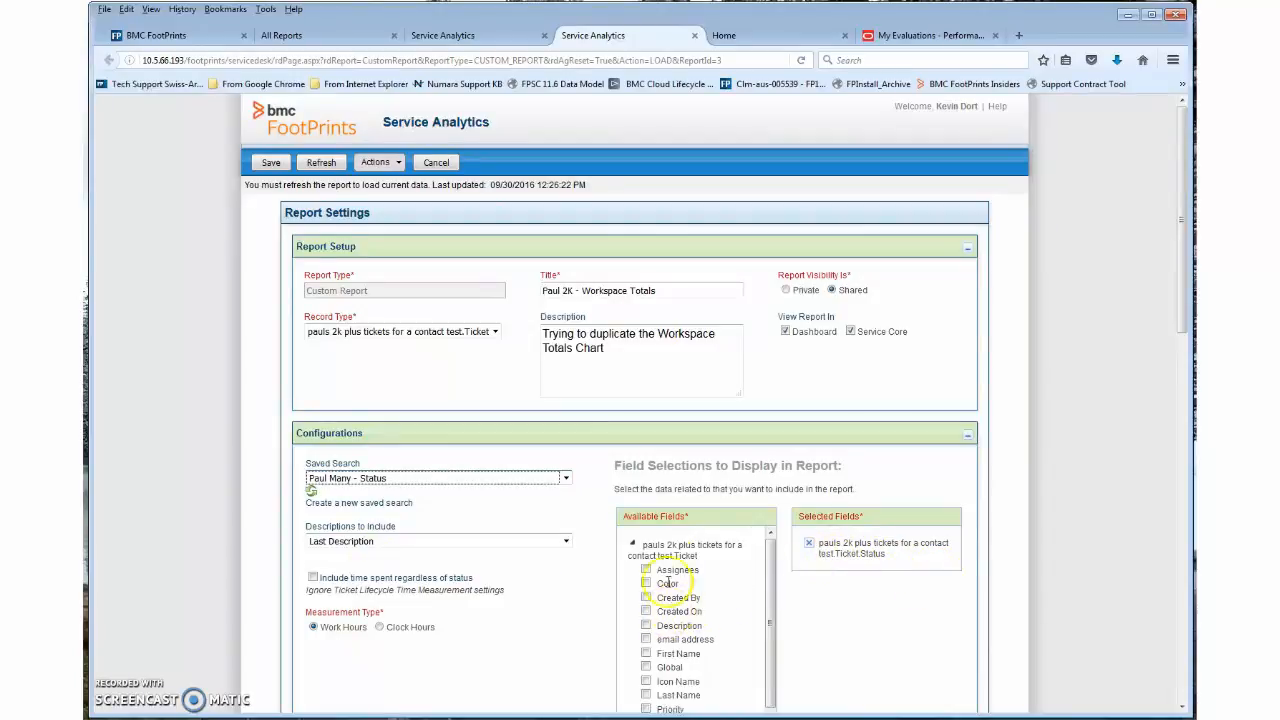
# - Add the Ticket Number field to the report's selected fields and apply the changes
pyautogui.moveTo(773, 624); pyautogui.dragTo(763, 685)
pyautogui.click(644, 631)
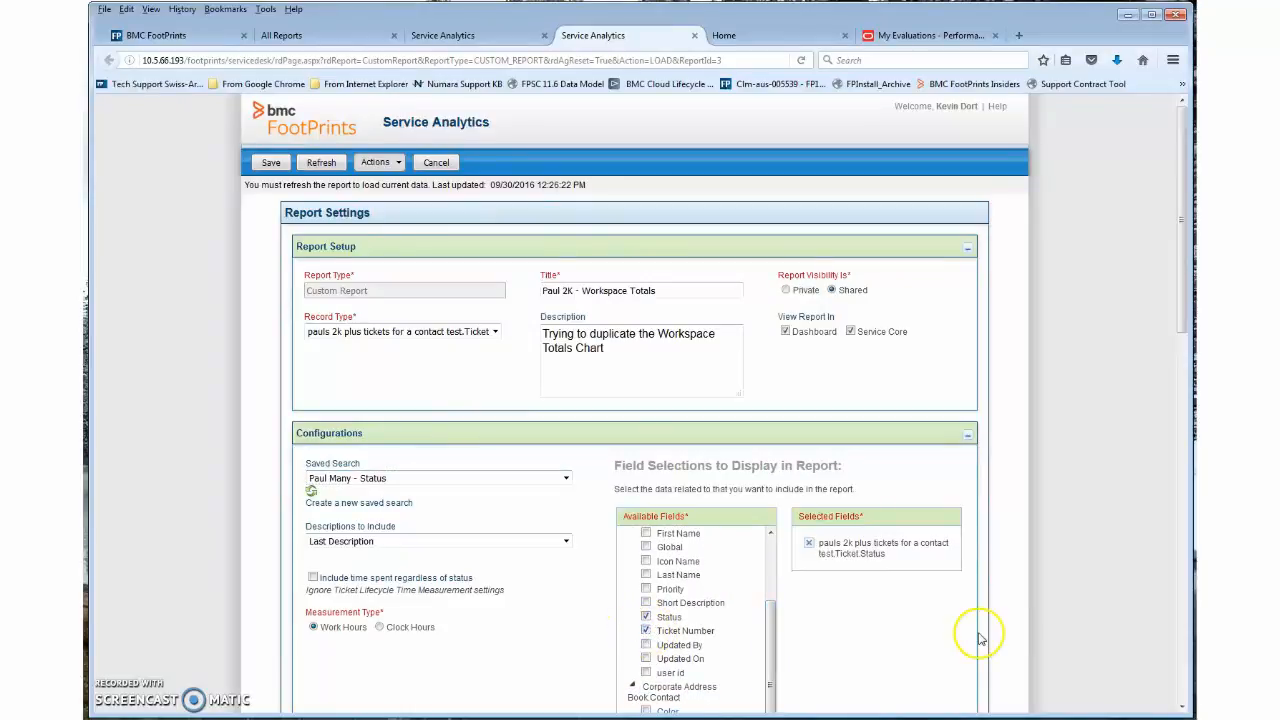
pyautogui.scroll(-6, 1156, 346)
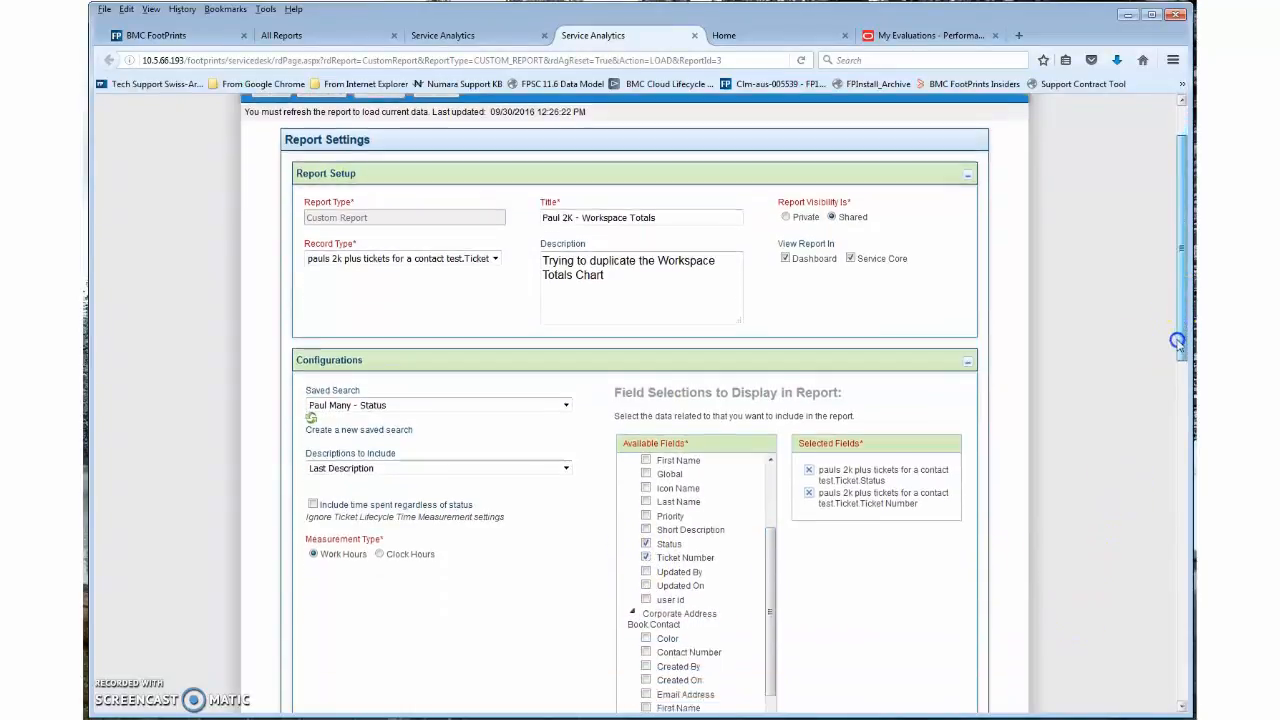
pyautogui.click(928, 564)
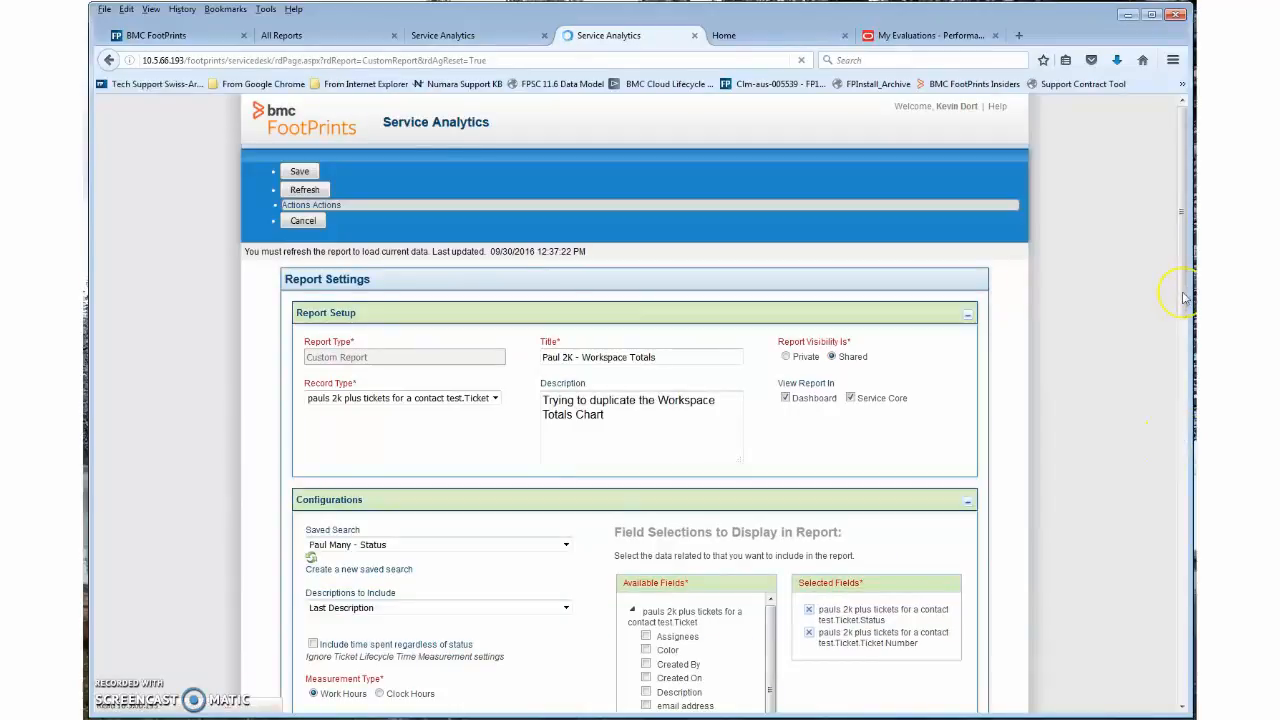
# - Add a pie chart to the report with Status as label column, Ticket as data column and Count as aggregation
pyautogui.moveTo(1177, 288); pyautogui.dragTo(1001, 520)
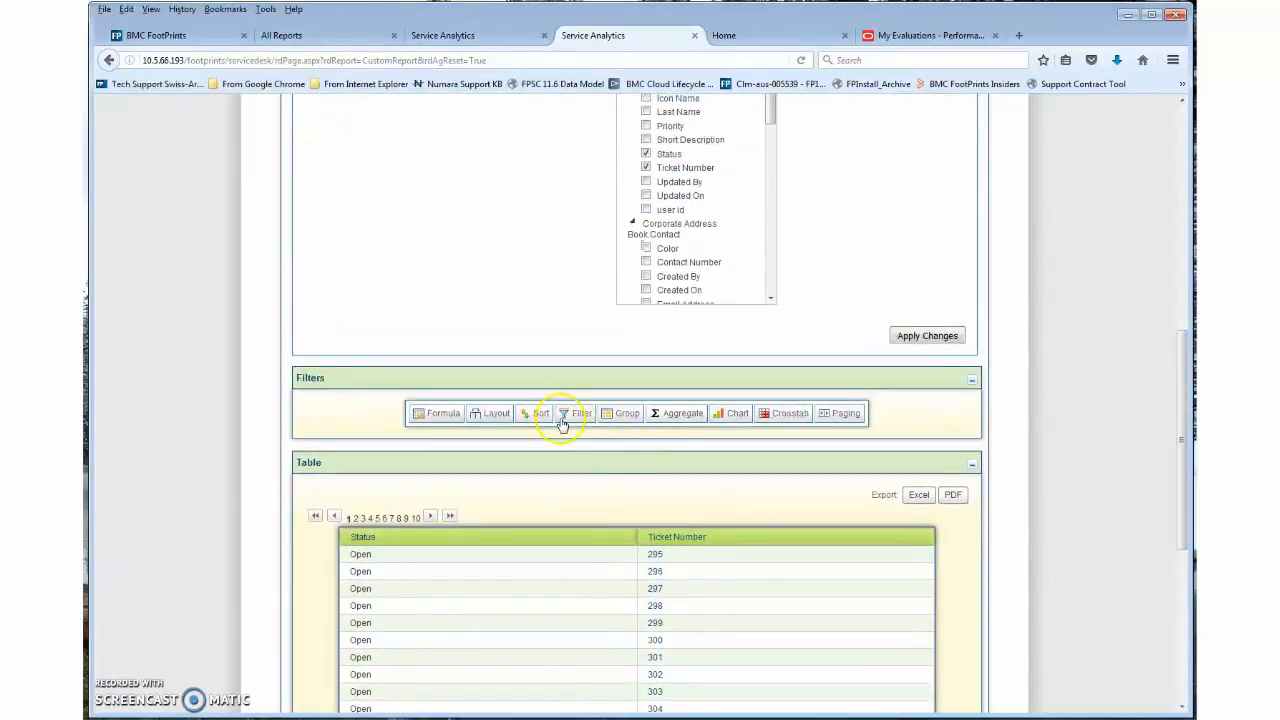
pyautogui.click(722, 418)
pyautogui.click(327, 473)
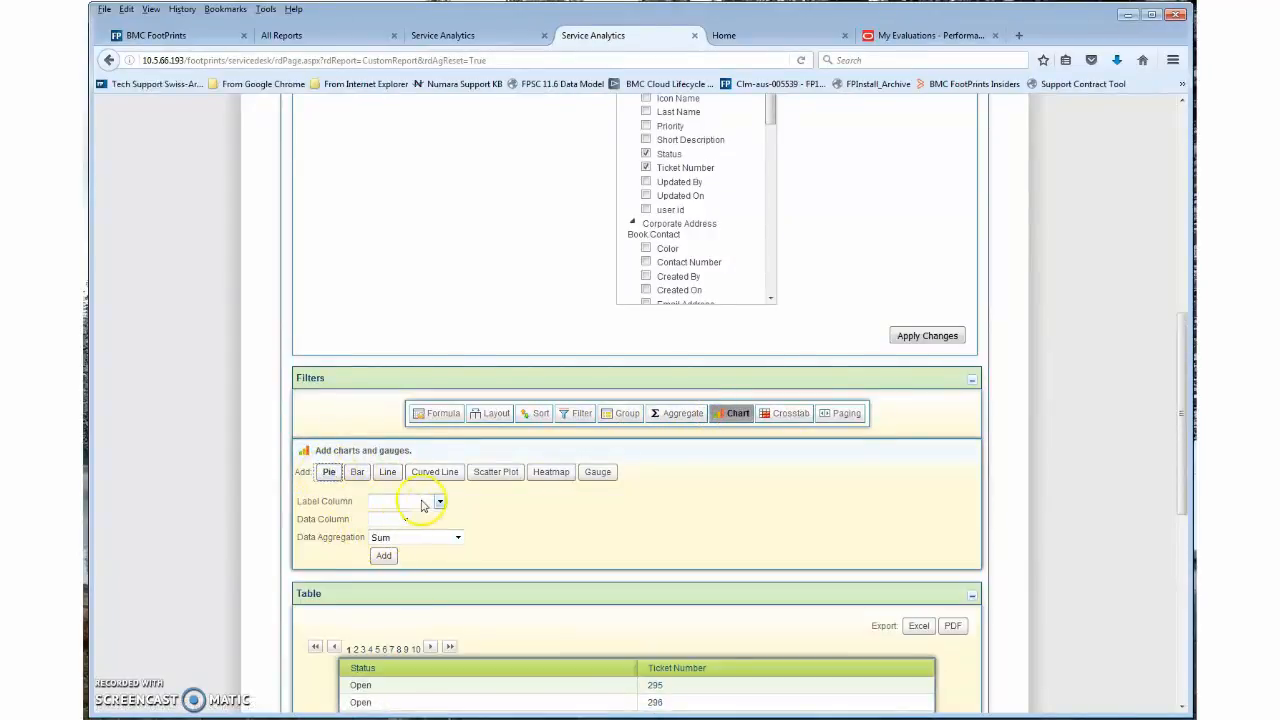
pyautogui.click(441, 501)
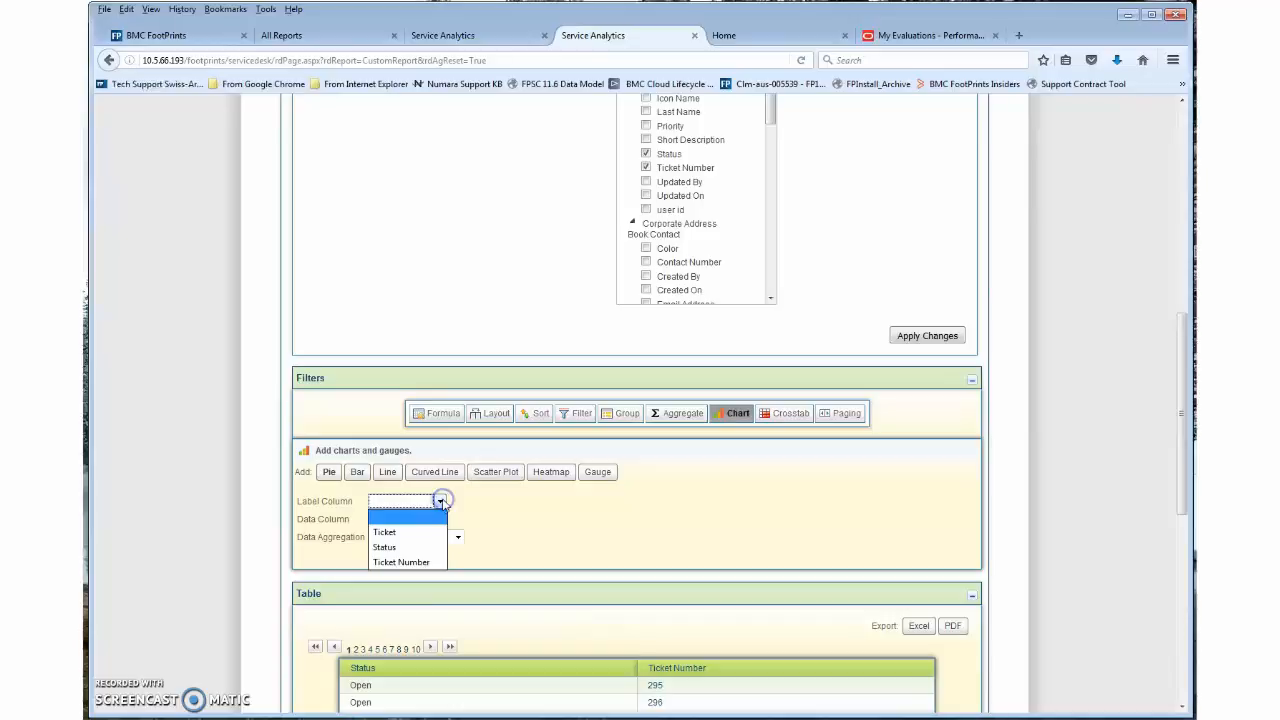
pyautogui.click(384, 547)
pyautogui.click(406, 521)
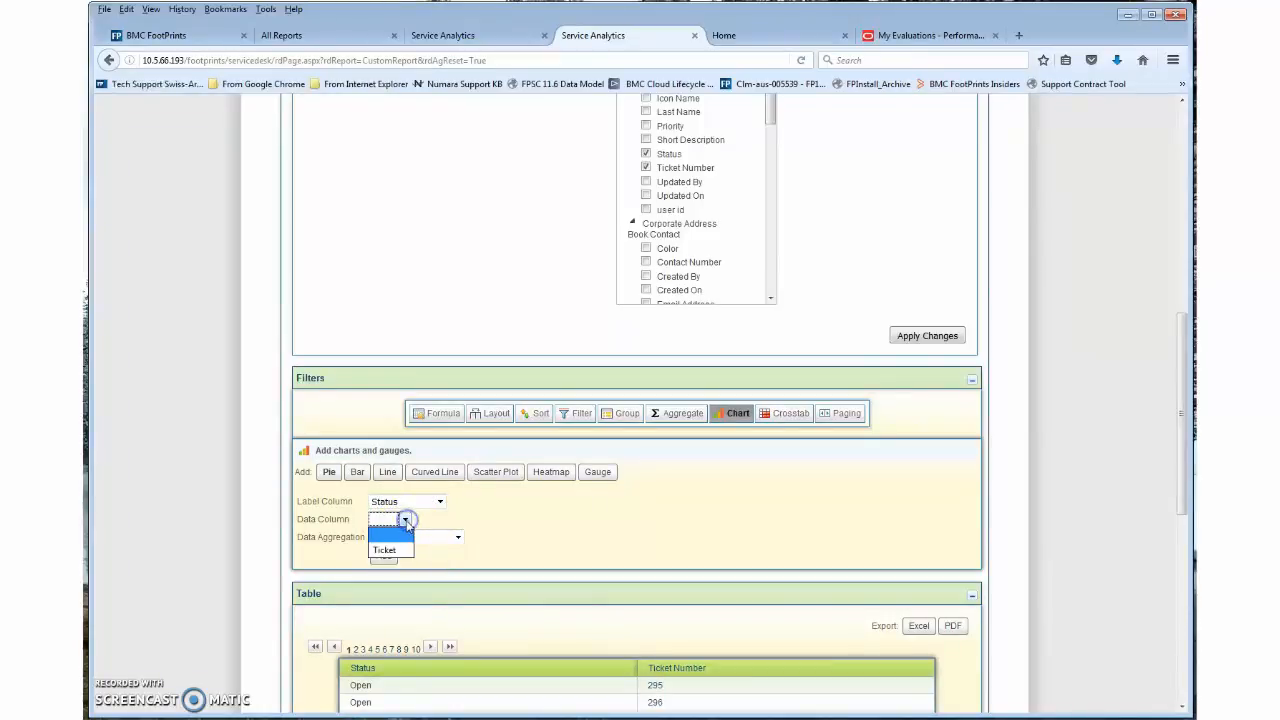
pyautogui.click(388, 551)
pyautogui.click(457, 541)
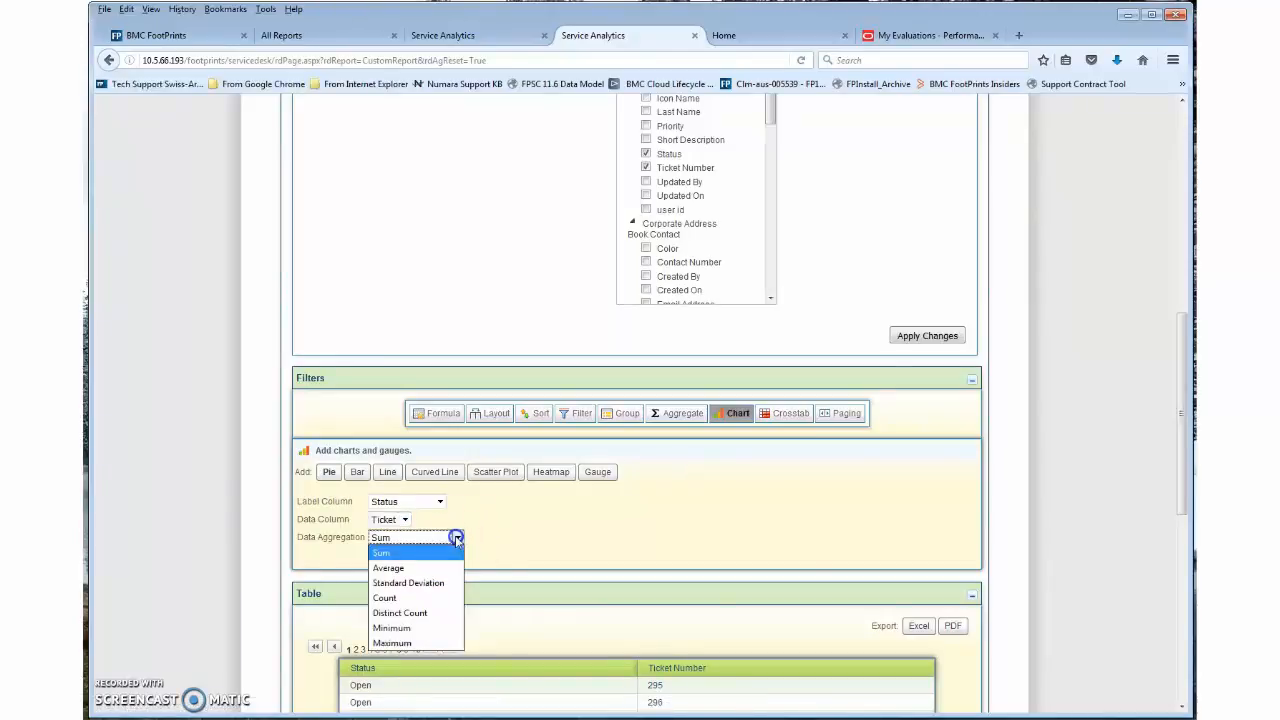
pyautogui.click(393, 597)
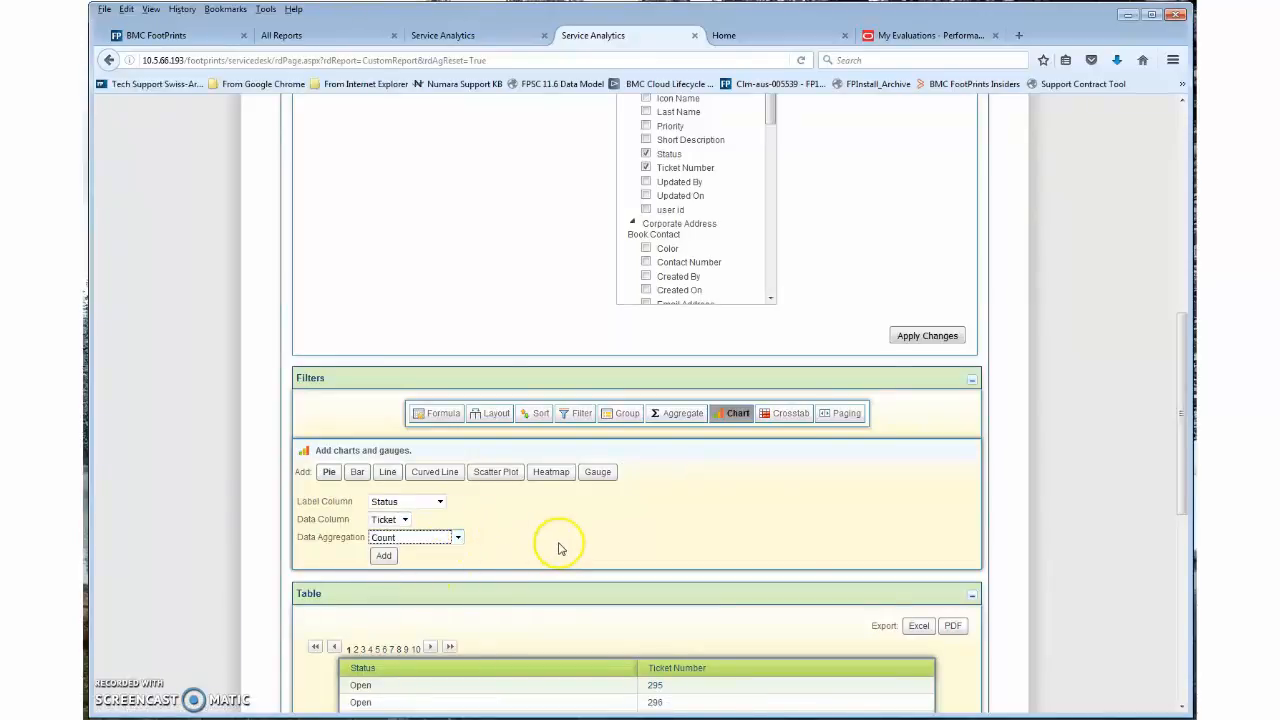
pyautogui.click(384, 555)
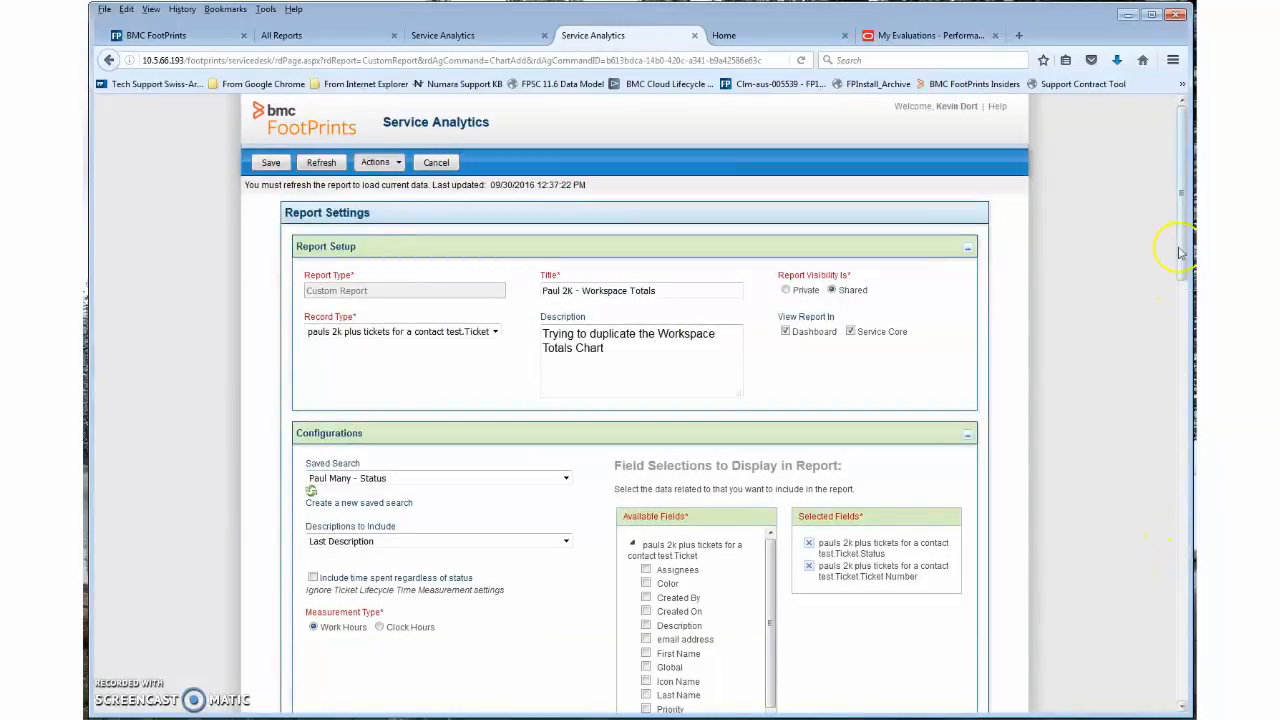
# - Check the pie chart of tickets by status and save the custom report, acknowledging the confirmation
pyautogui.moveTo(1180, 253); pyautogui.dragTo(1205, 657)
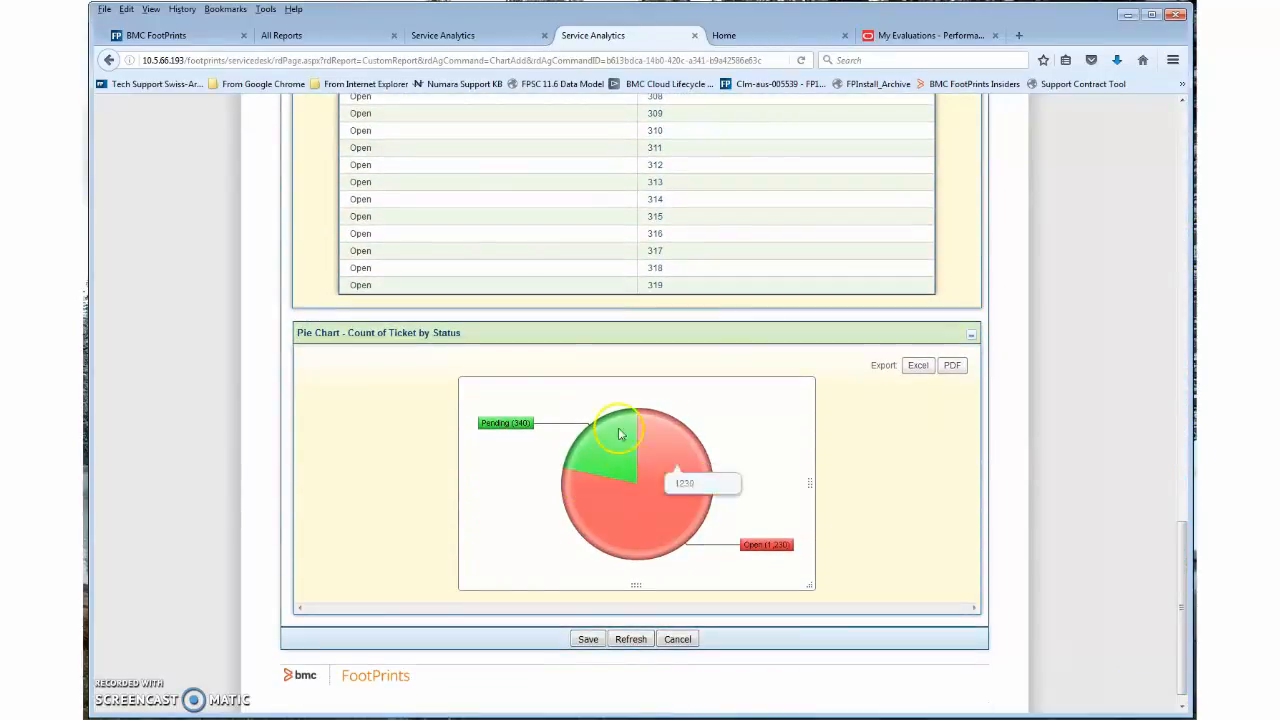
pyautogui.click(1184, 593)
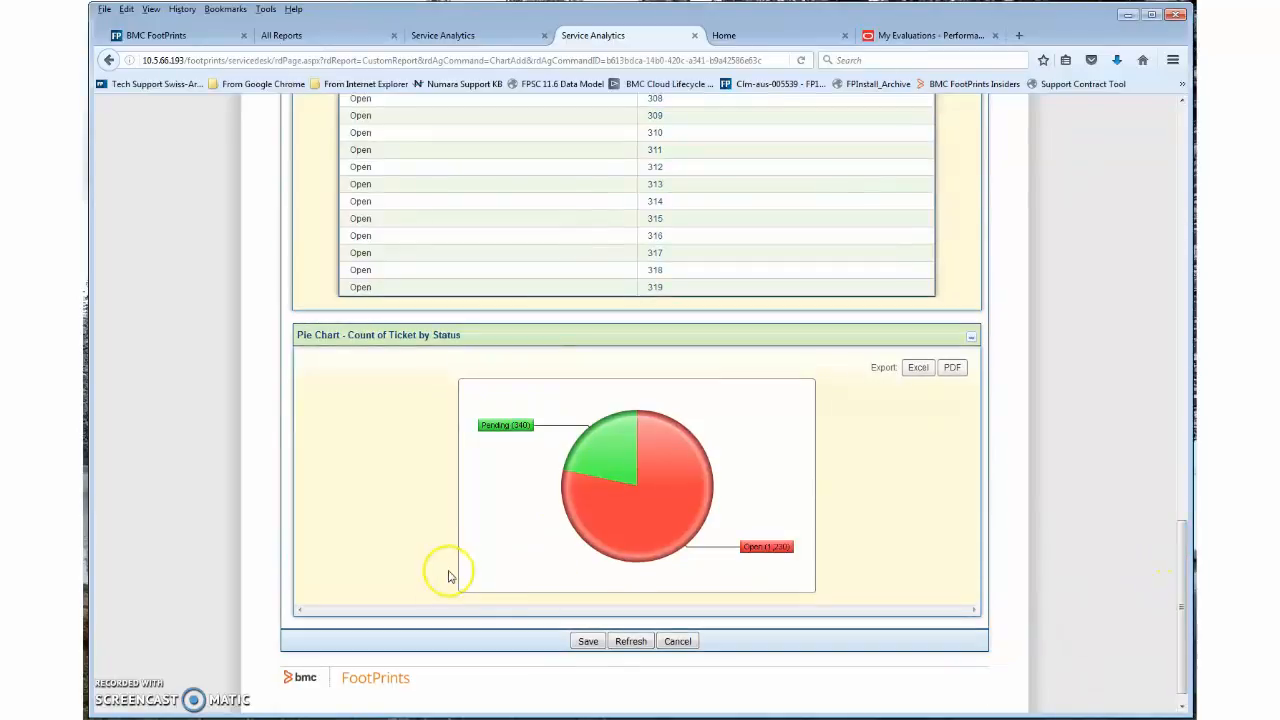
pyautogui.click(589, 641)
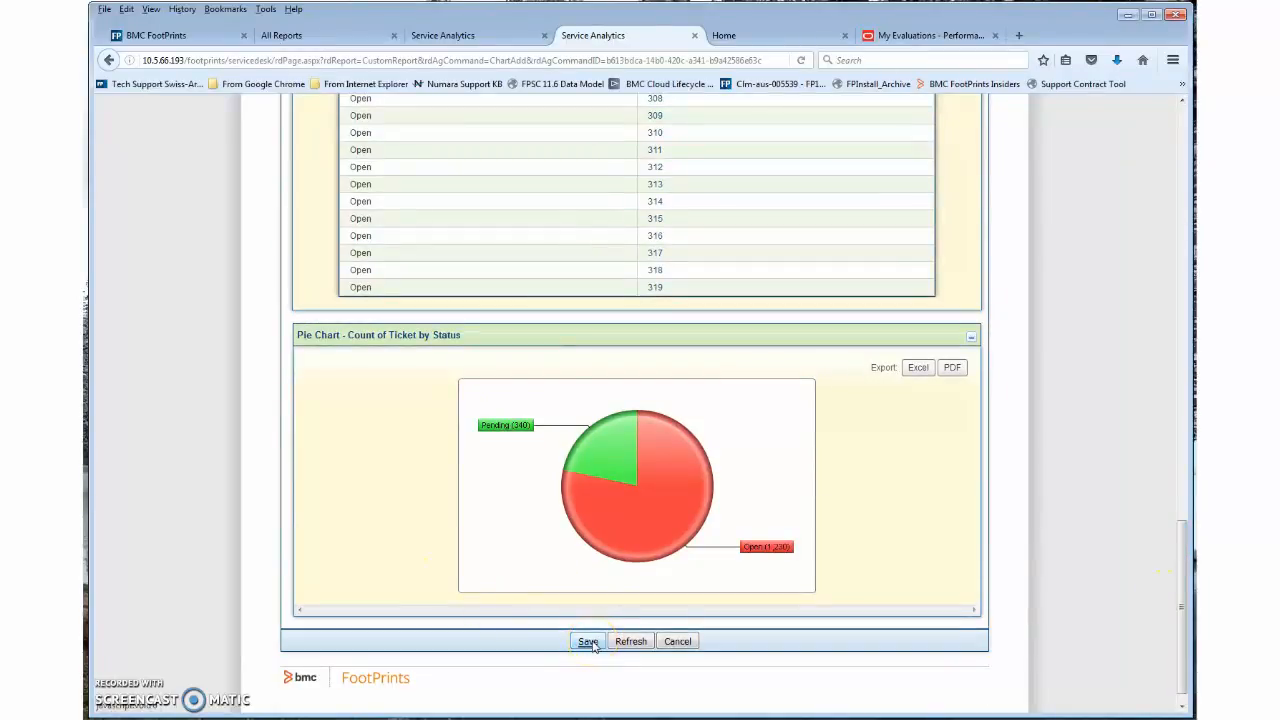
pyautogui.click(590, 643)
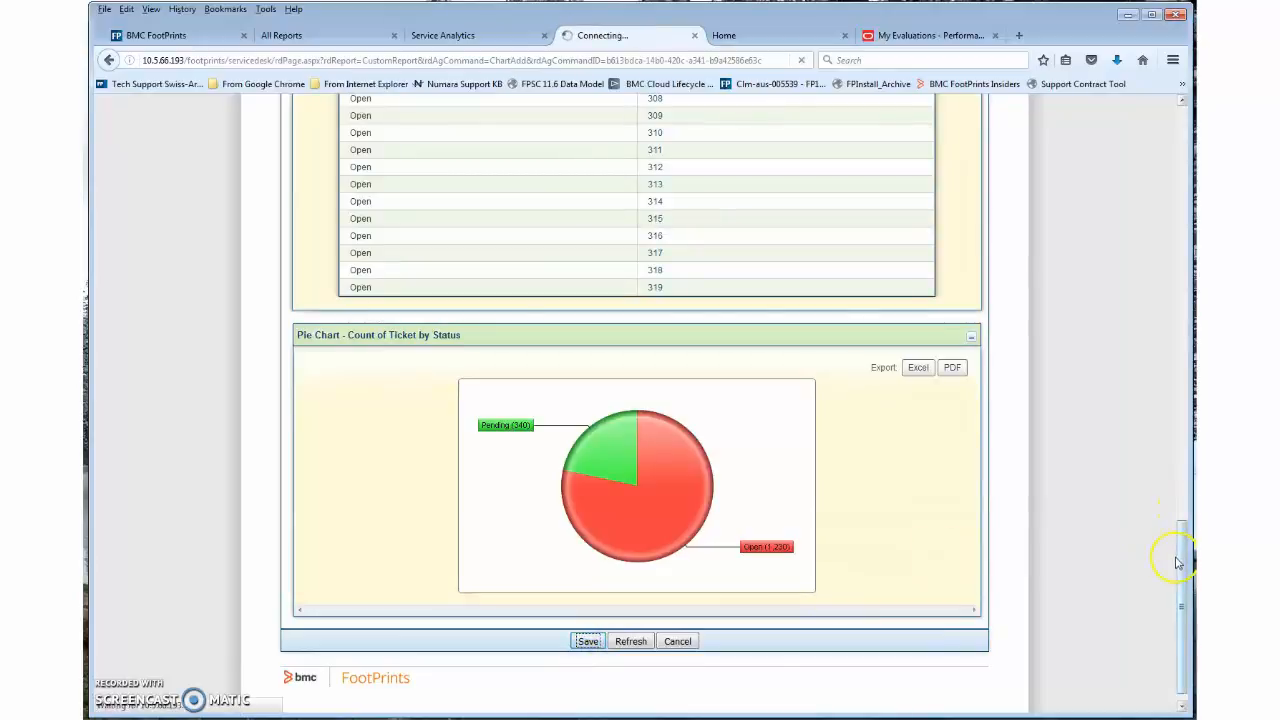
pyautogui.moveTo(1182, 566); pyautogui.dragTo(1182, 340)
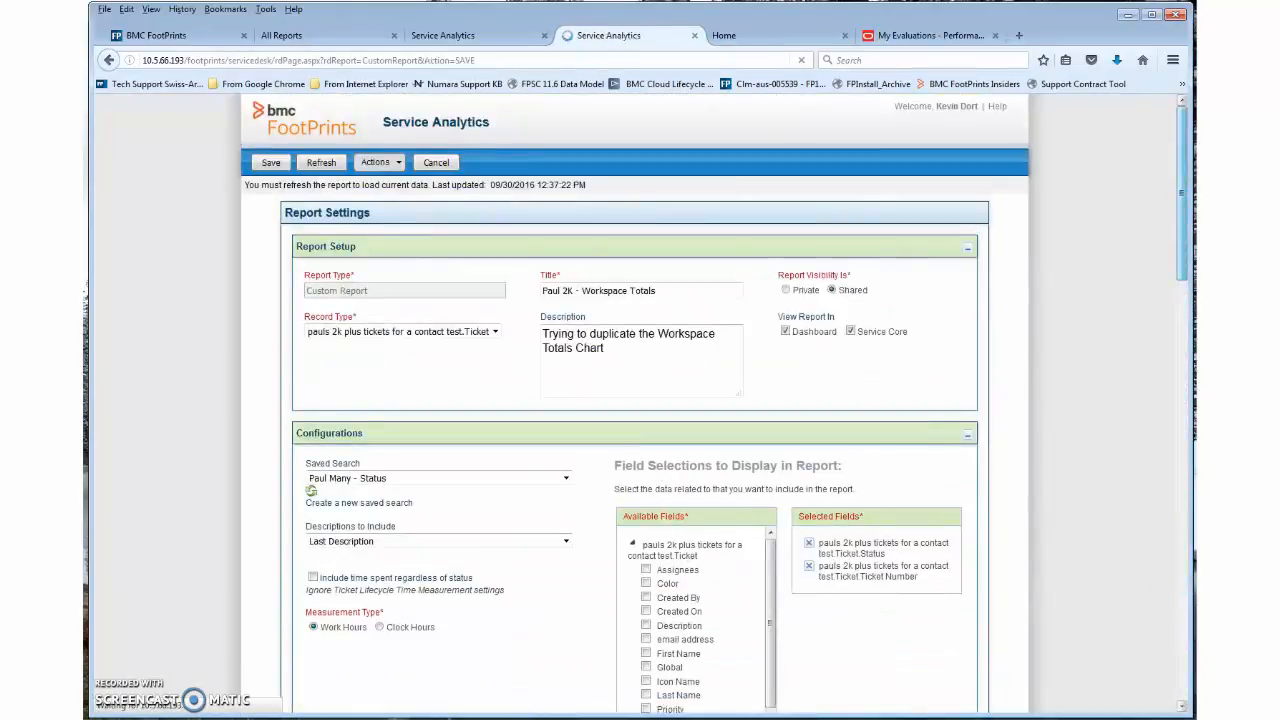
pyautogui.click(848, 291)
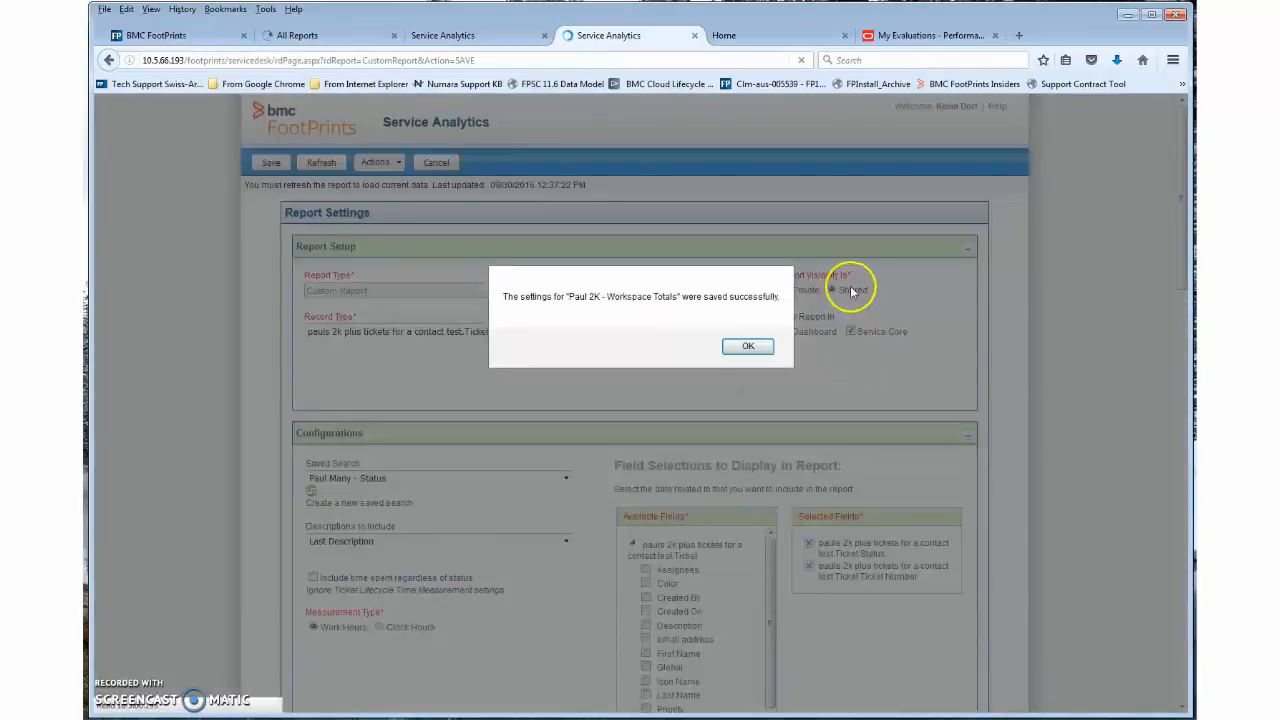
pyautogui.click(746, 350)
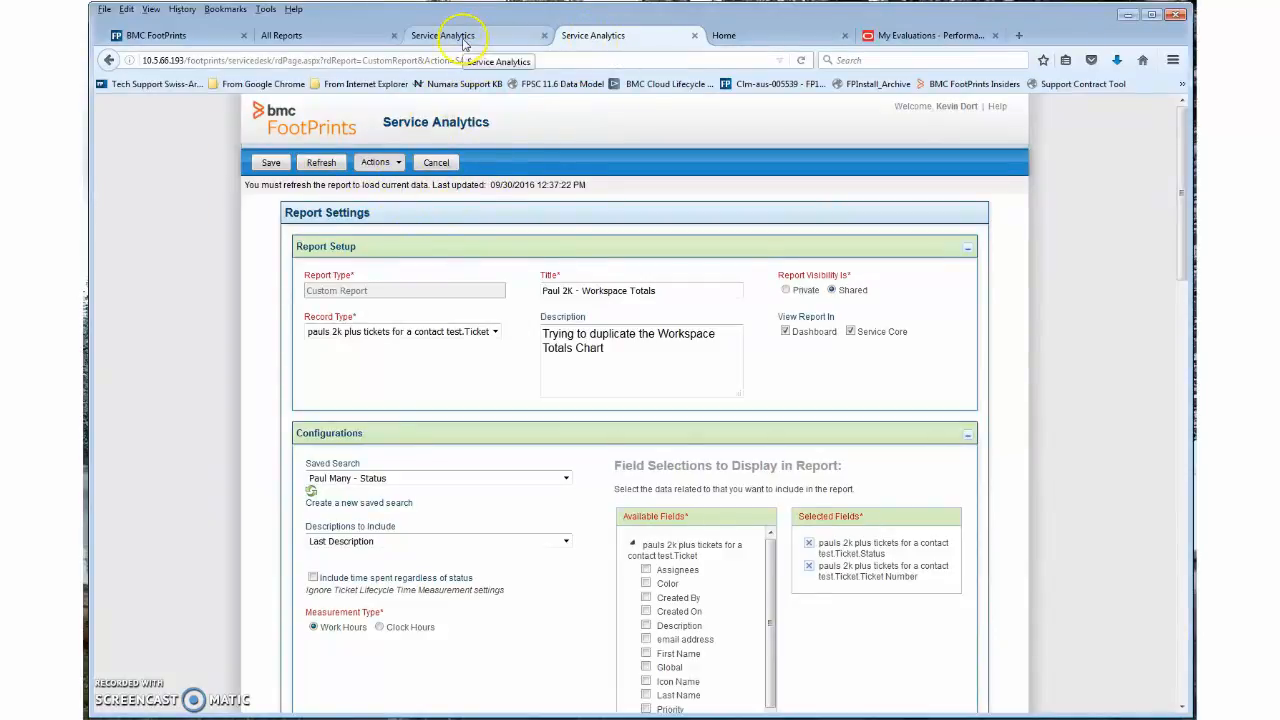
# - Check the Dashboard option among the new report types in All Reports and show the Workspace Totals - Chart dashboard's settings
pyautogui.click(354, 40)
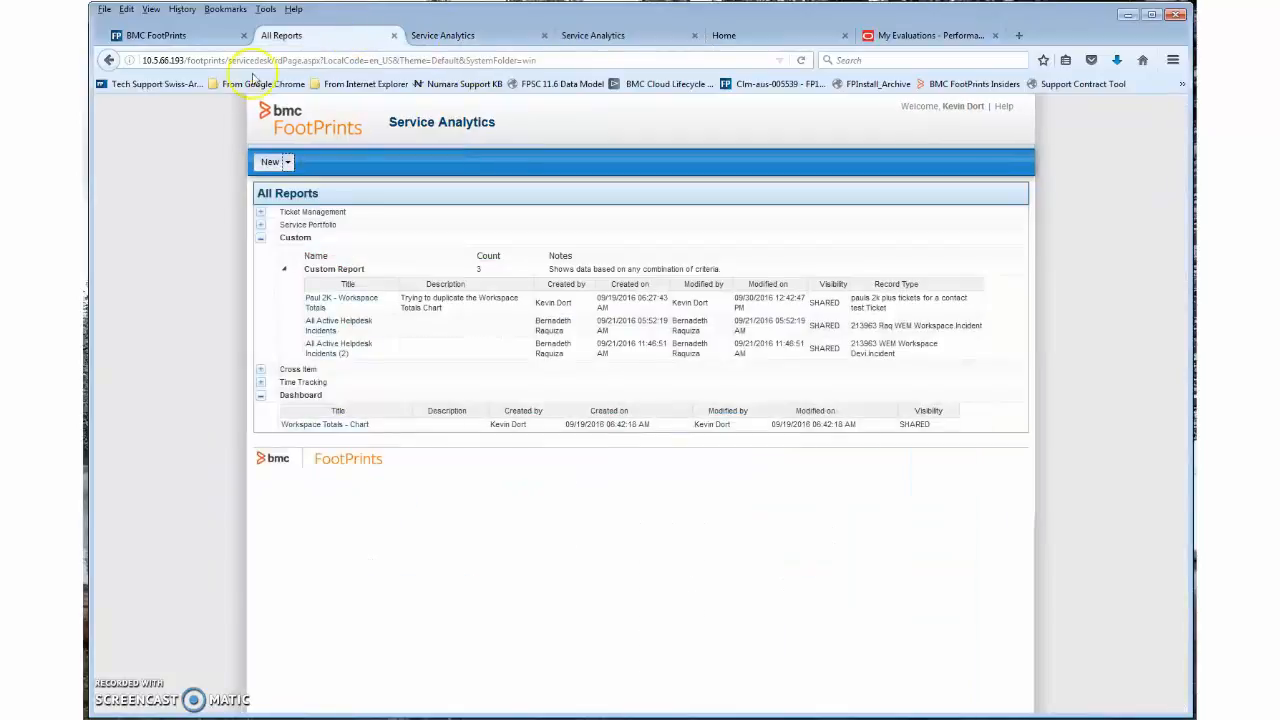
pyautogui.click(286, 161)
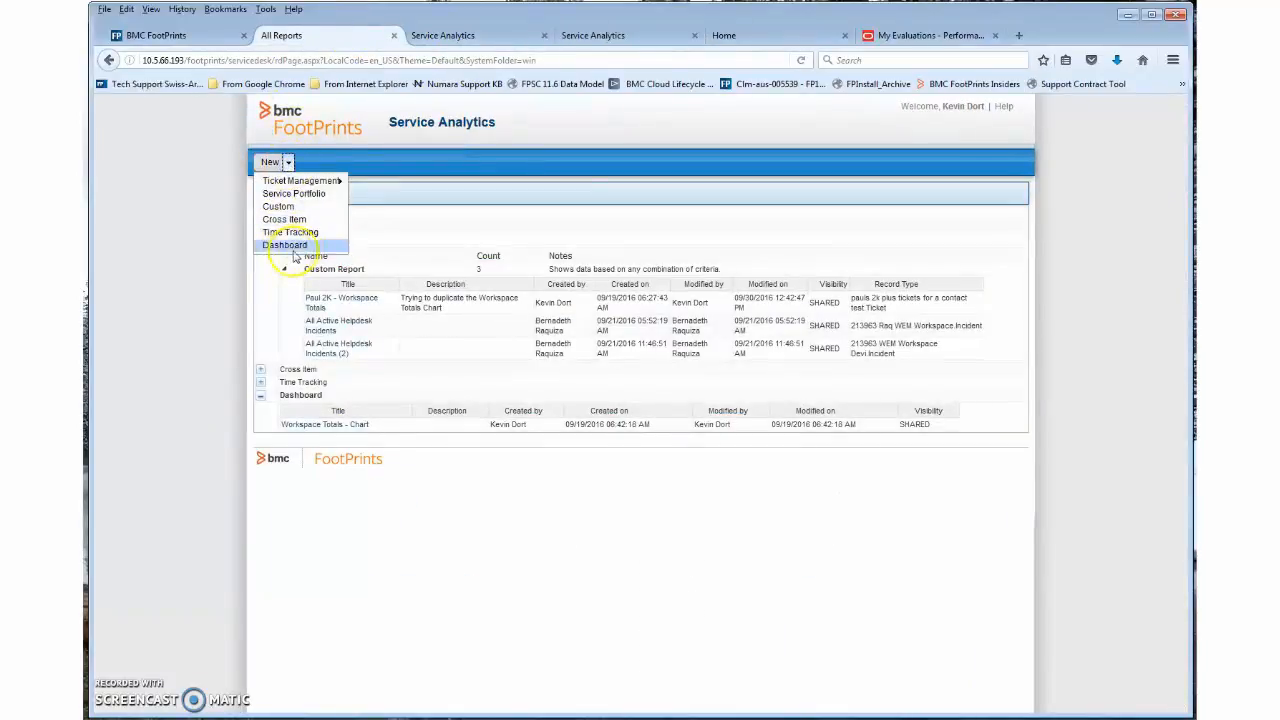
pyautogui.click(470, 32)
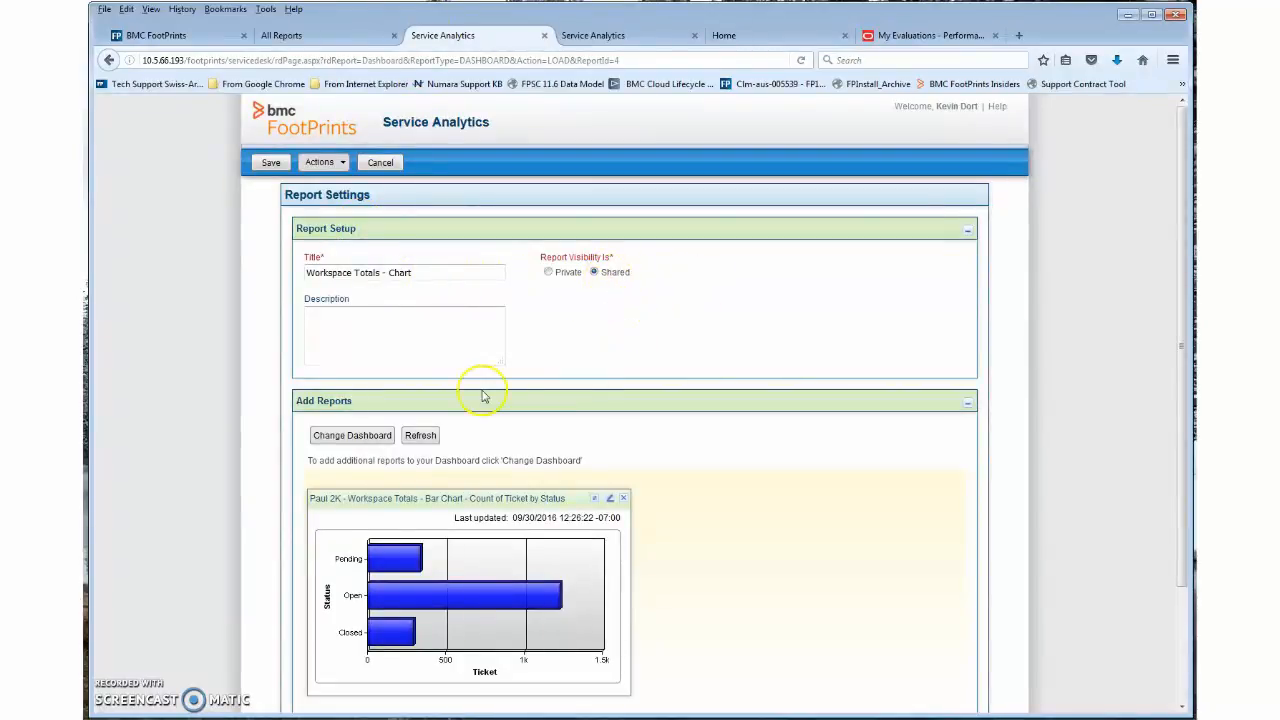
# - Refresh the Workspace Totals - Chart dashboard, check its ticket status chart, and save the dashboard, acknowledging the confirmation
pyautogui.click(420, 435)
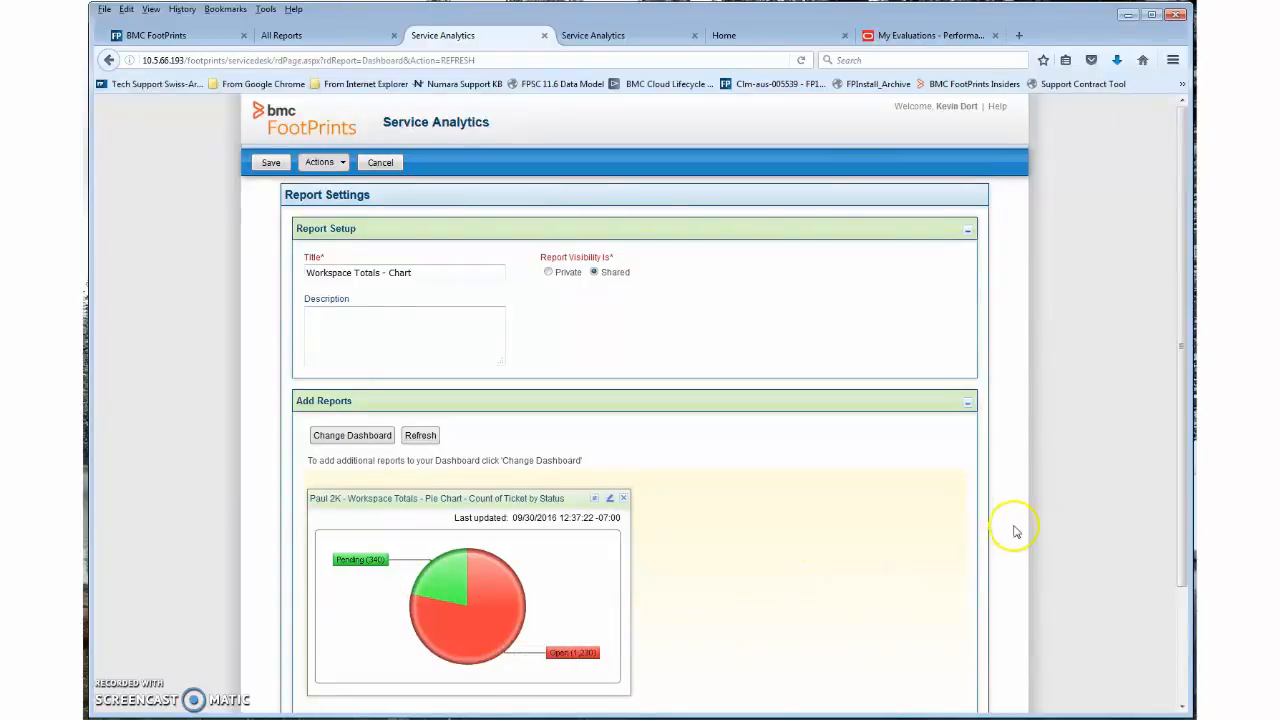
pyautogui.scroll(-3, 1120, 500)
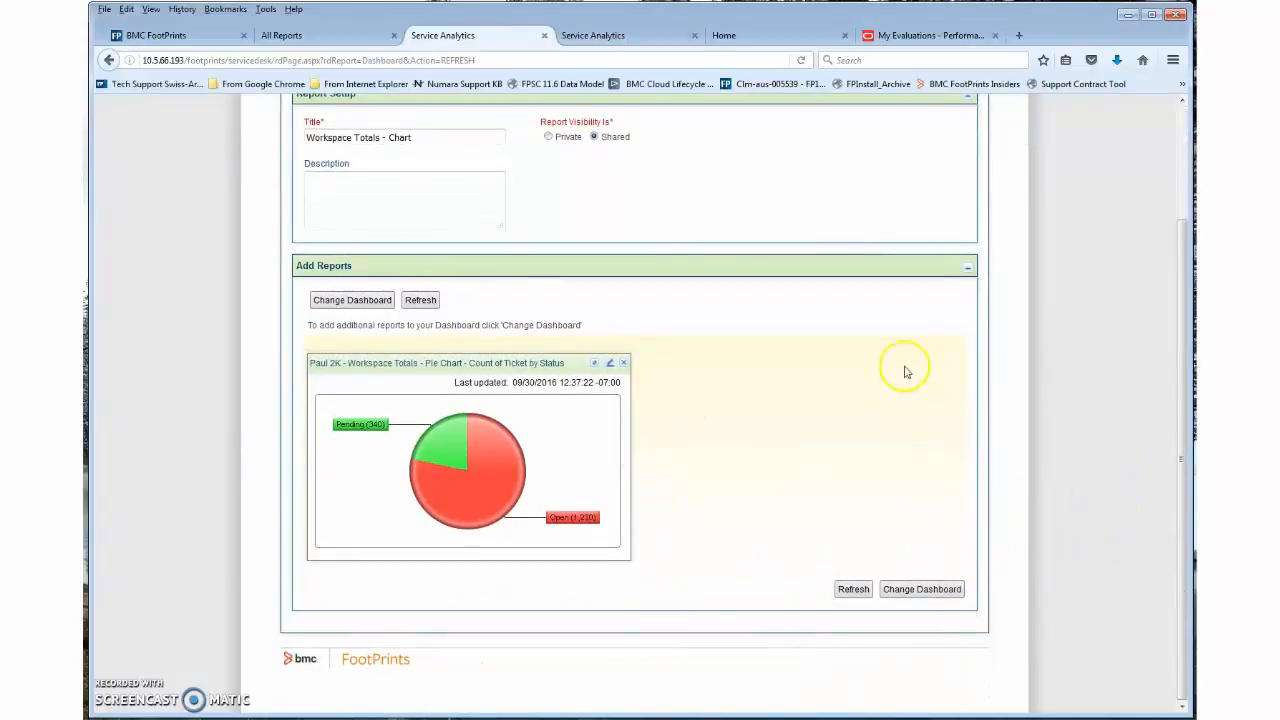
pyautogui.scroll(1, 888, 424)
pyautogui.scroll(2, 870, 420)
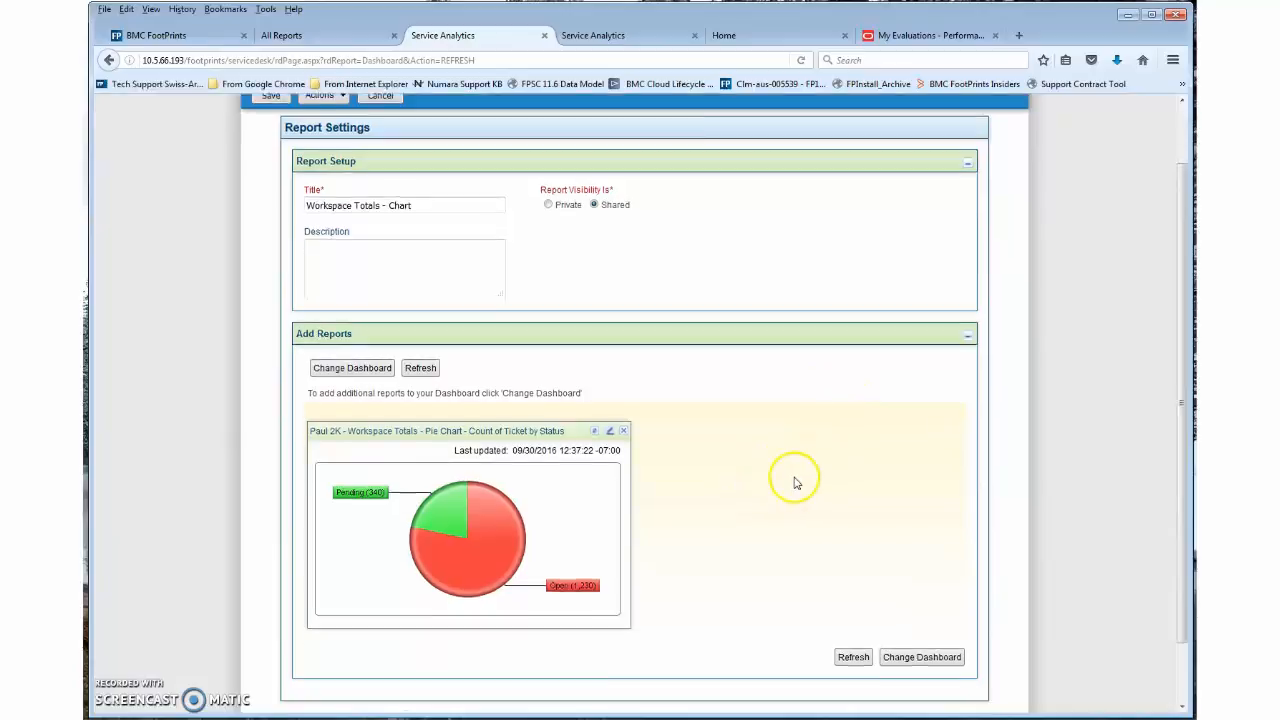
pyautogui.scroll(-2, 797, 480)
pyautogui.scroll(3, 797, 478)
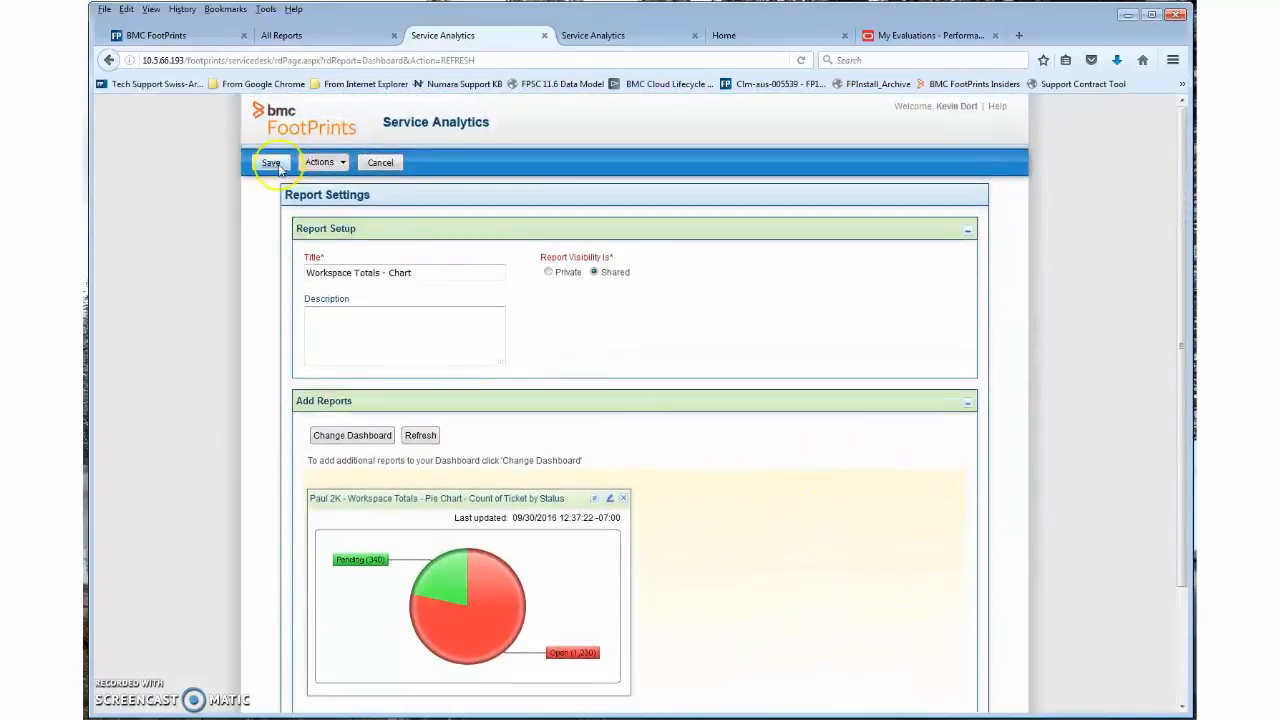
pyautogui.click(278, 168)
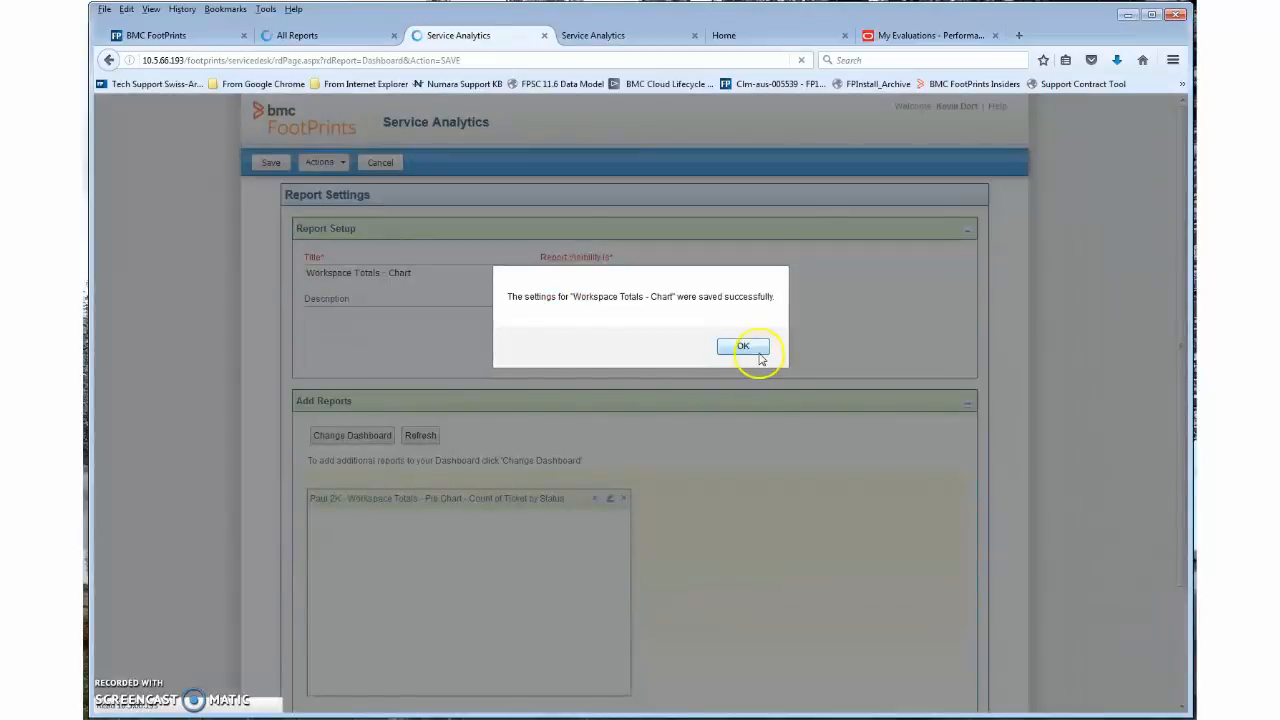
pyautogui.click(756, 352)
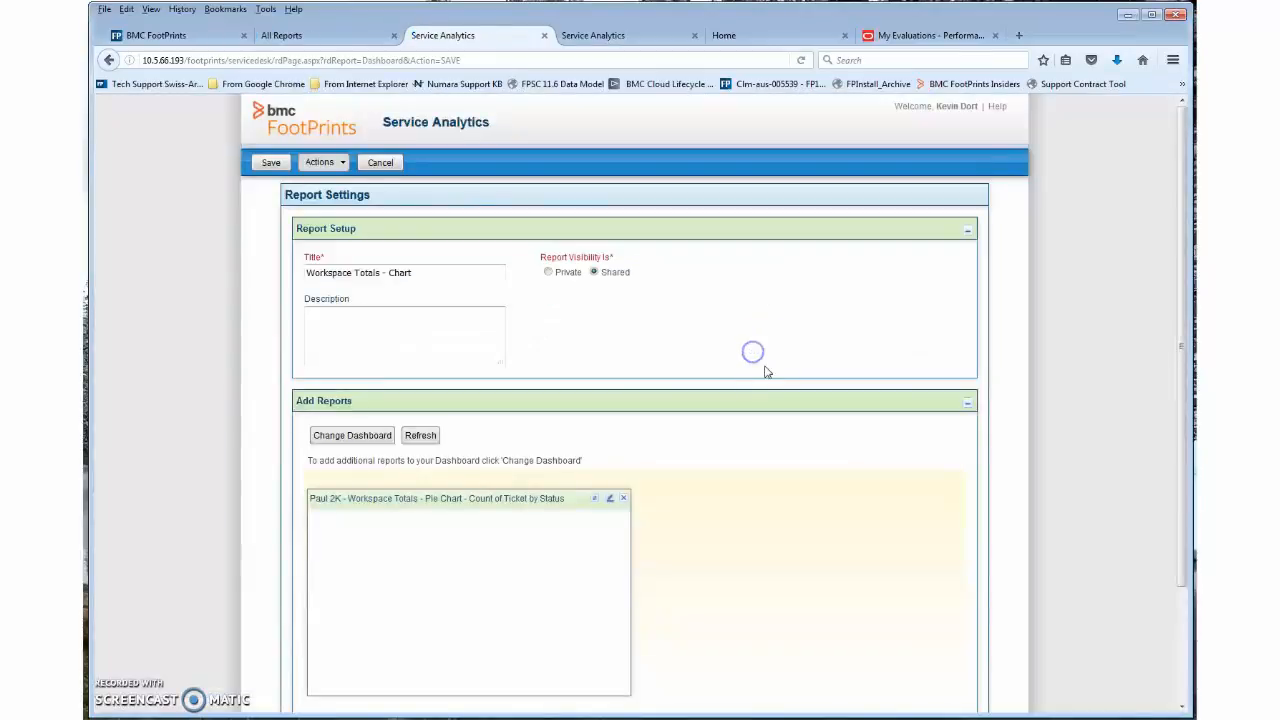
# - Return to the FootPrints Home console editor, check the Chart widget's chart choices, and remove the existing Workspace Totals widget
pyautogui.click(190, 38)
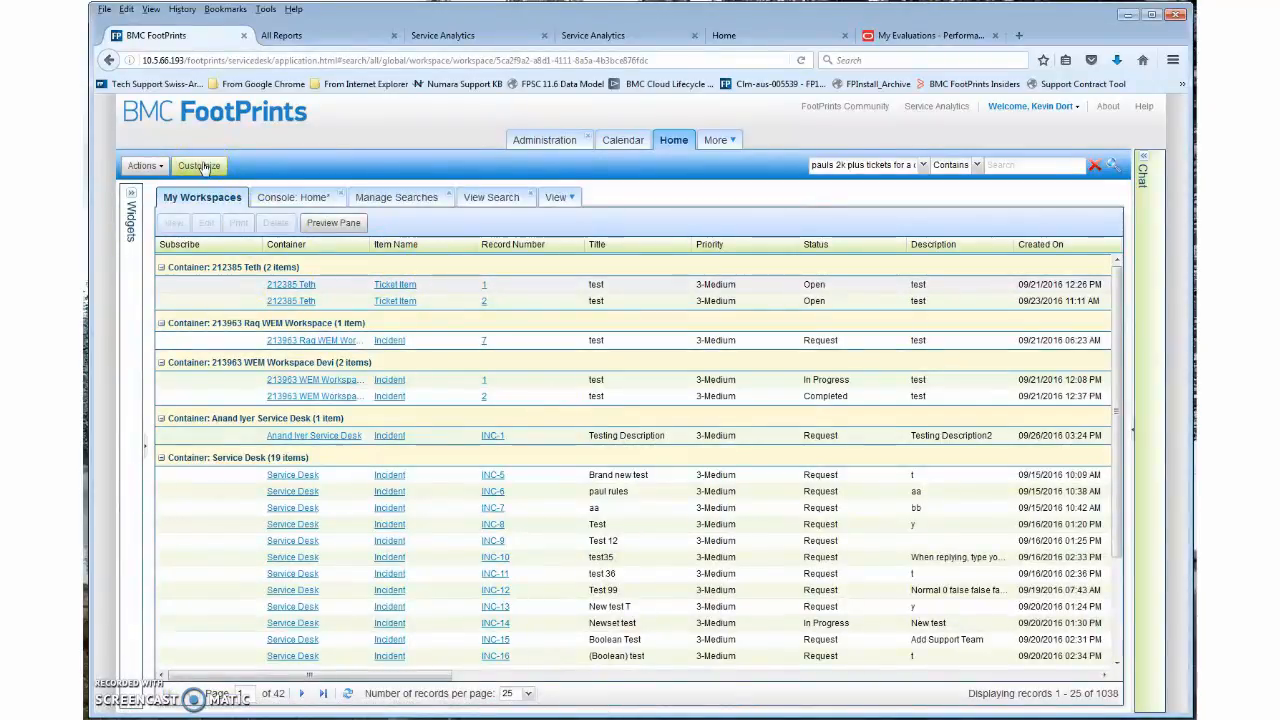
pyautogui.click(288, 197)
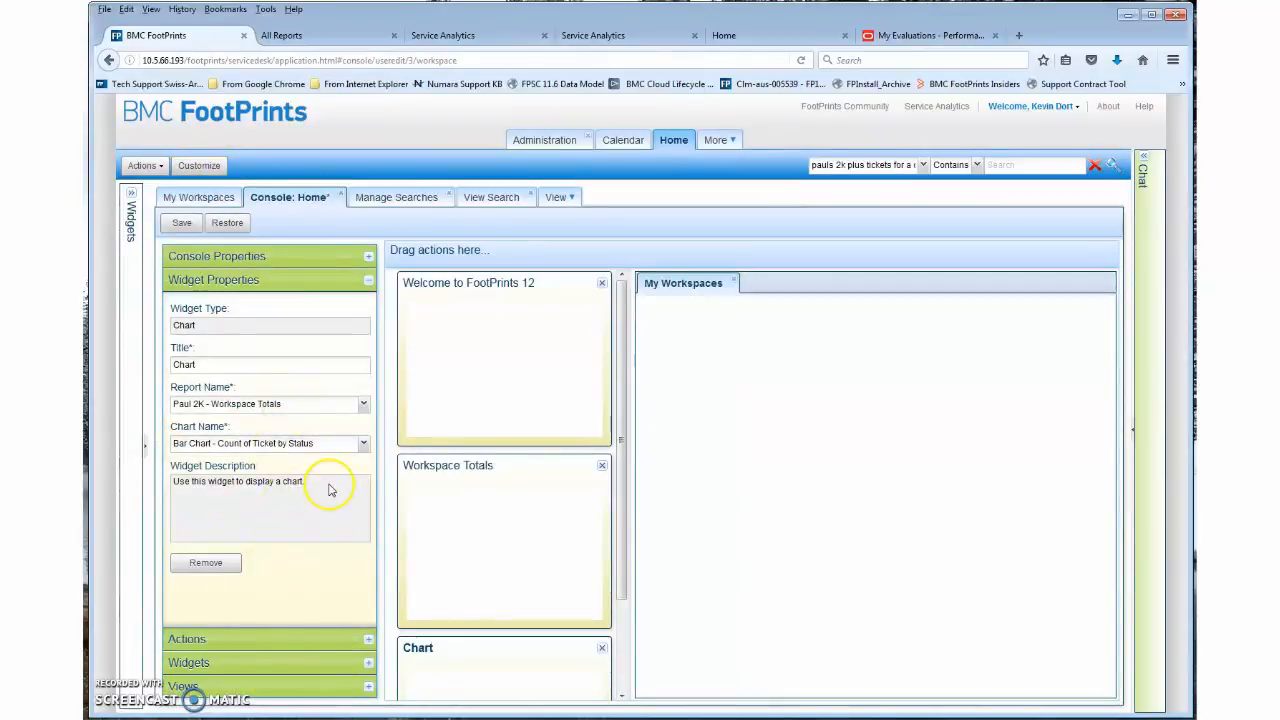
pyautogui.click(363, 446)
pyautogui.click(340, 480)
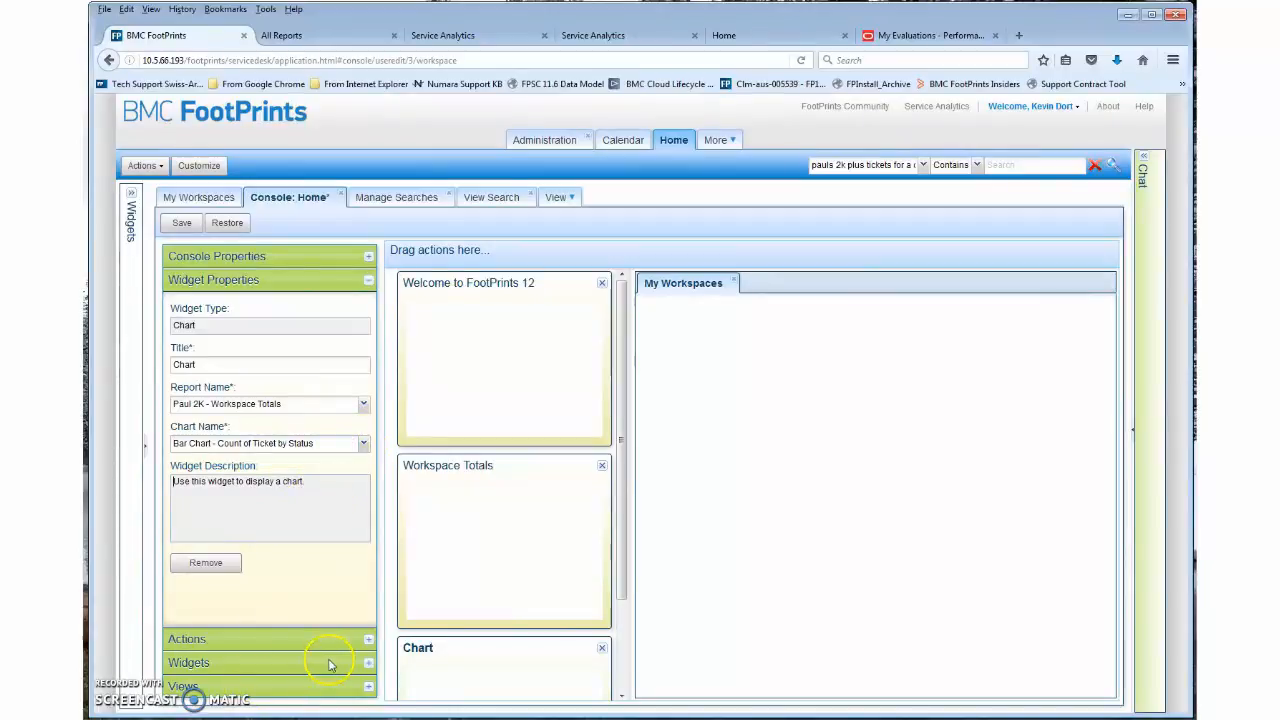
pyautogui.click(602, 467)
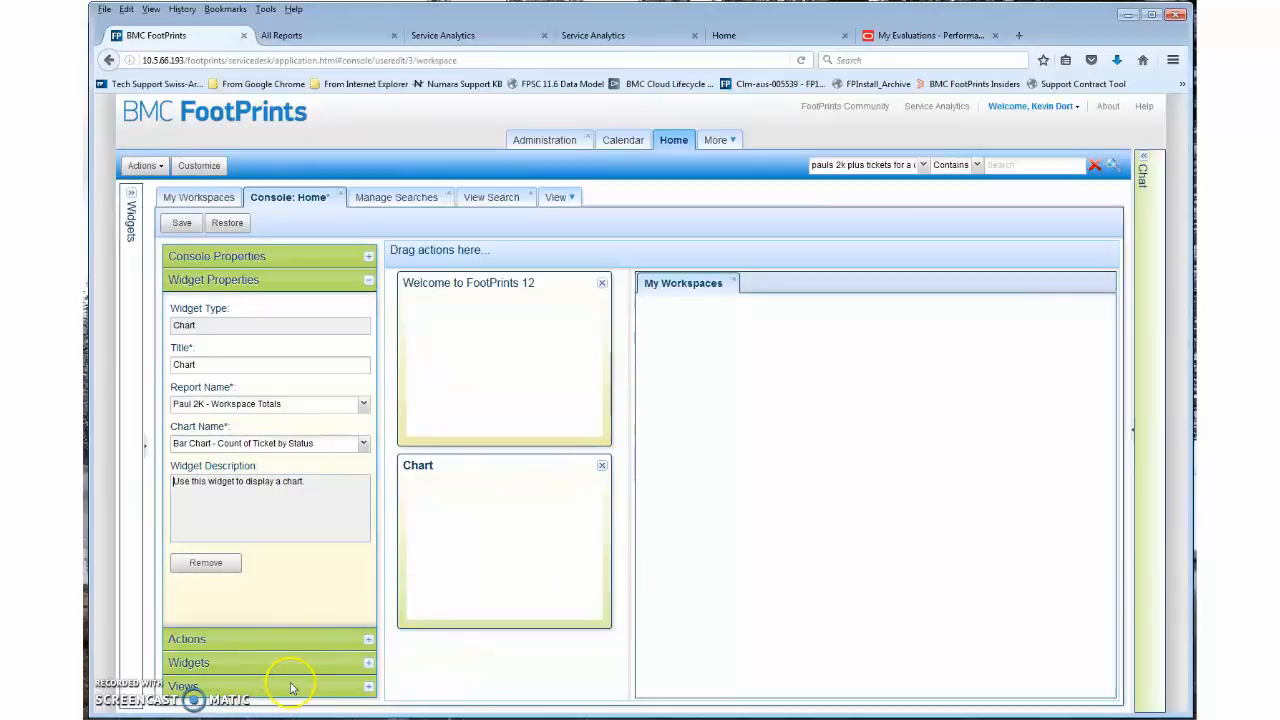
# - Add a new Chart widget to the console below the Welcome to FootPrints 12 widget and title it Workspace Totals
pyautogui.click(298, 262)
pyautogui.click(265, 252)
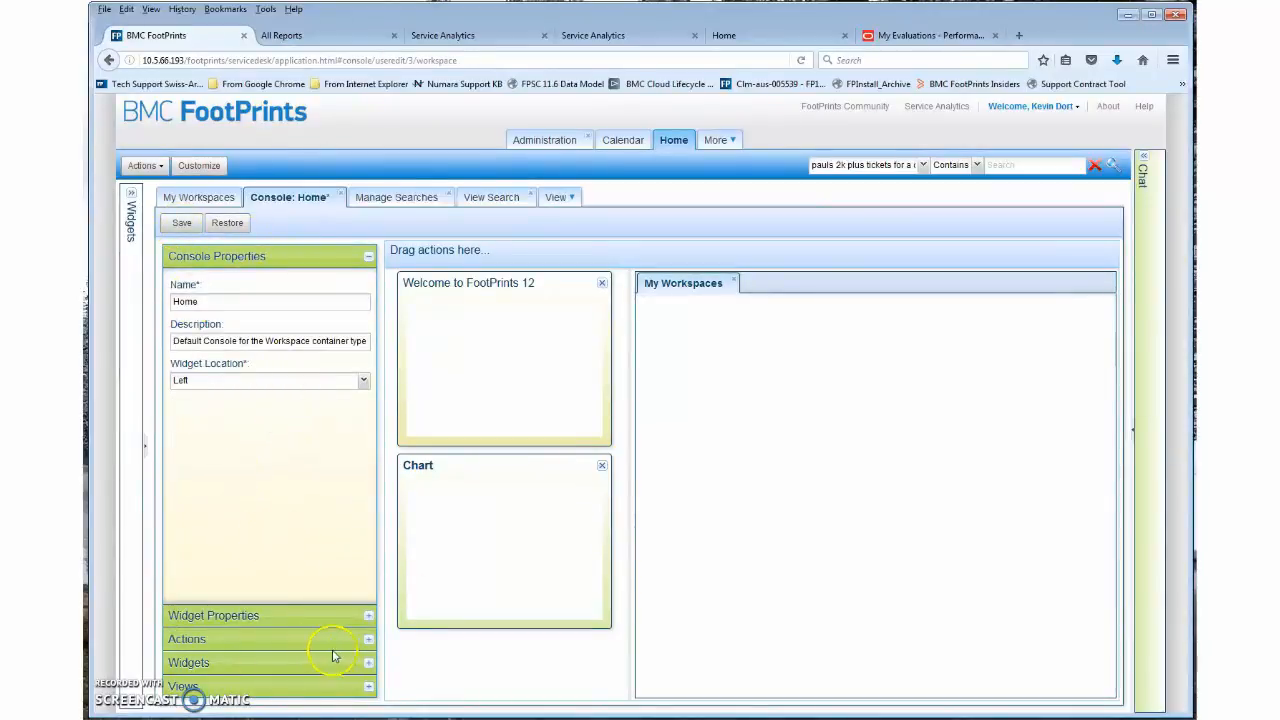
pyautogui.click(370, 665)
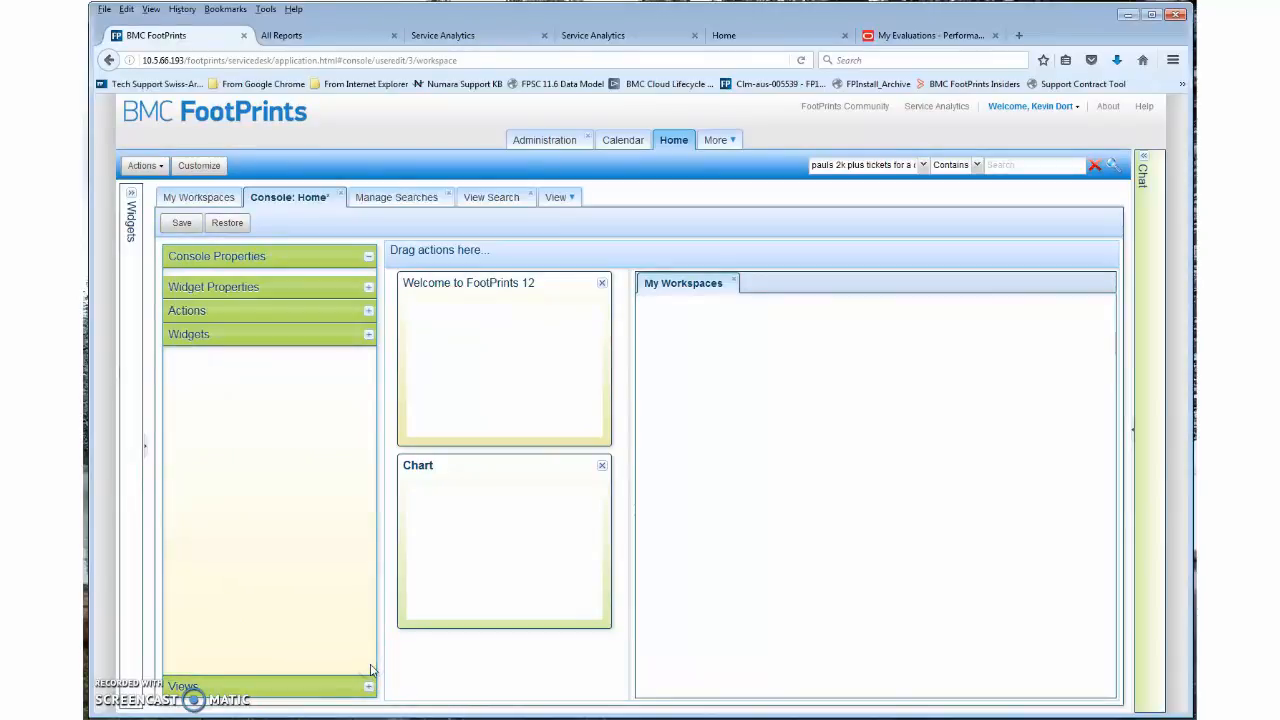
pyautogui.moveTo(214, 357); pyautogui.dragTo(506, 486)
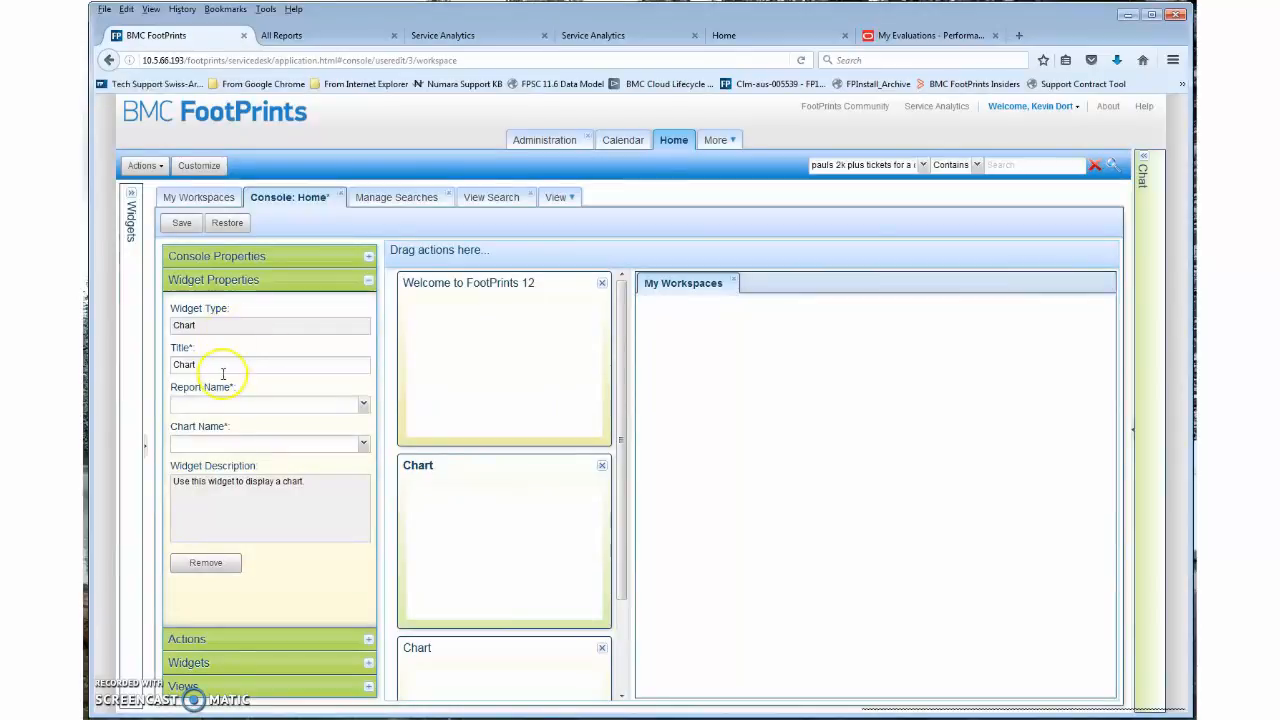
pyautogui.moveTo(221, 366); pyautogui.dragTo(103, 349)
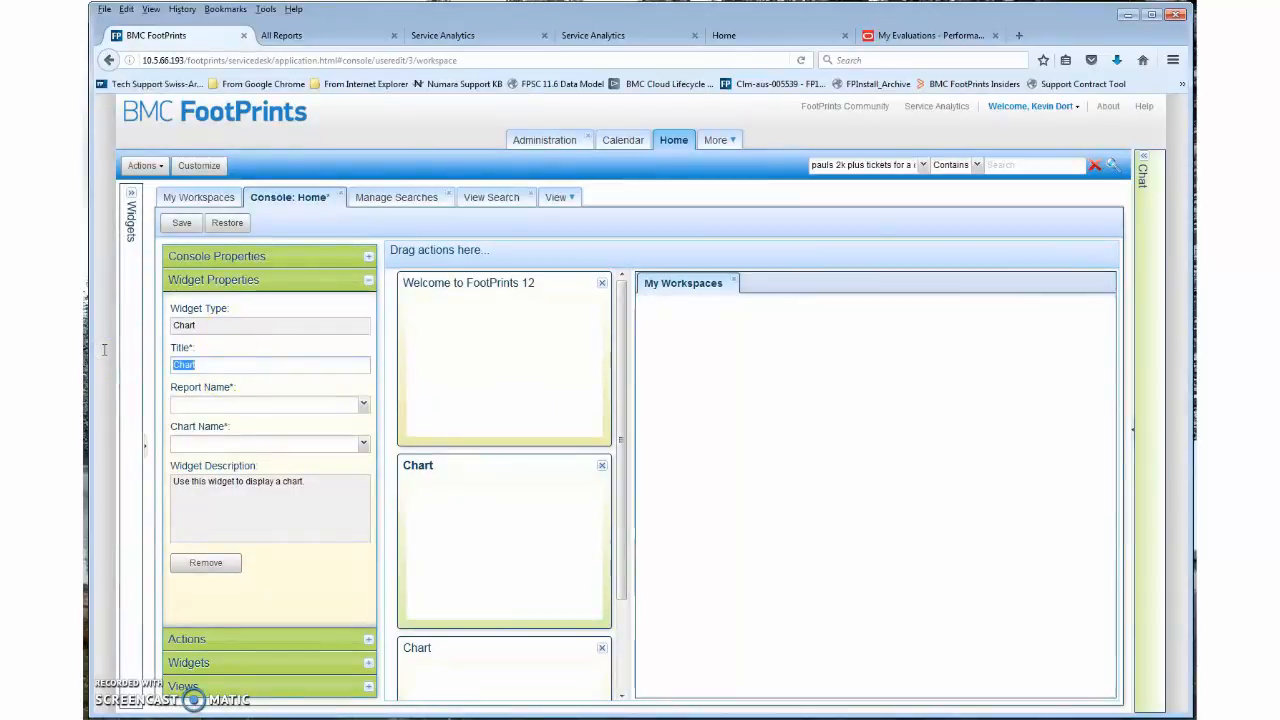
pyautogui.write('Workspace Totals')
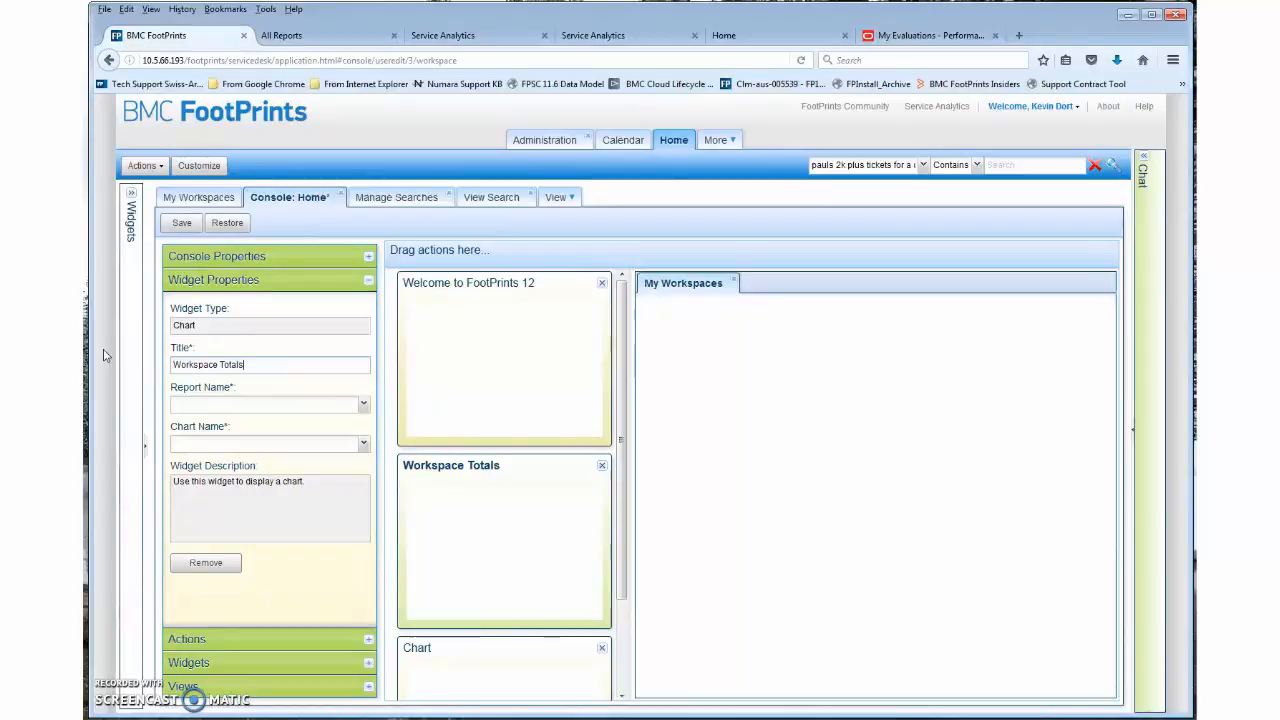
# - Link the new widget to the 2K - Workspace Totals report with Pie Chart - Count of Ticket by Status, and save the console
pyautogui.click(364, 405)
pyautogui.click(338, 421)
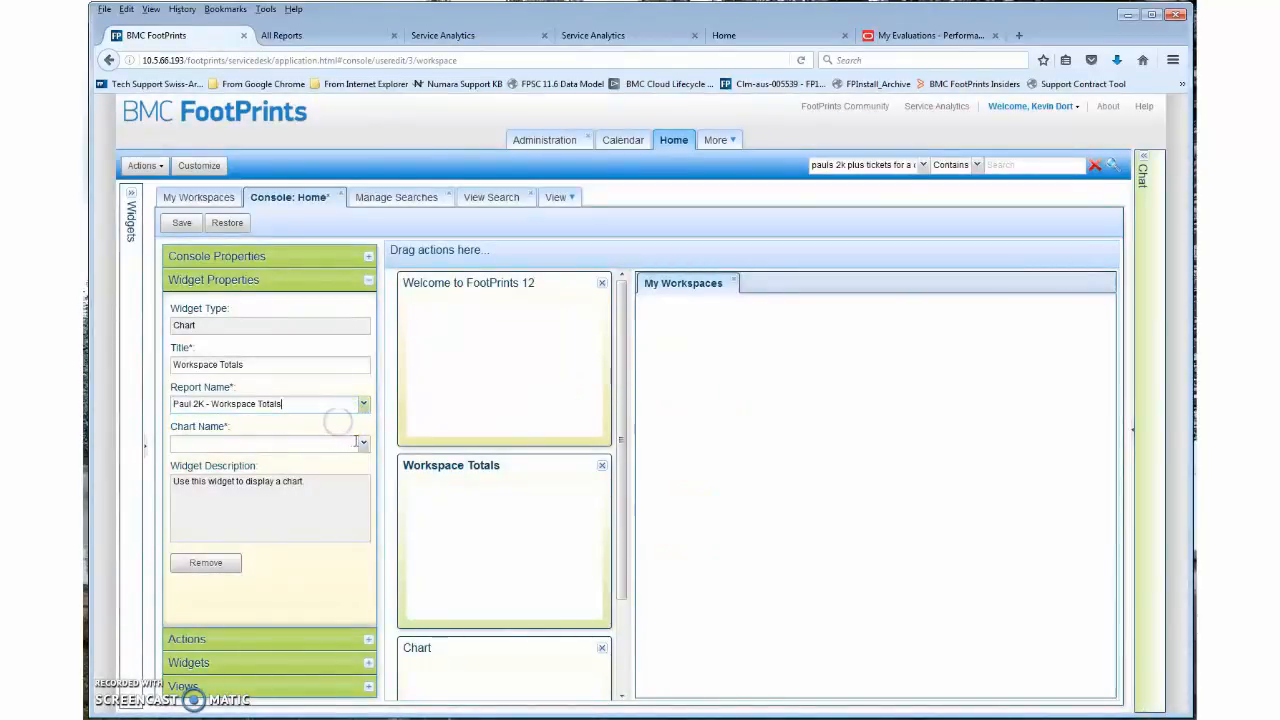
pyautogui.click(368, 446)
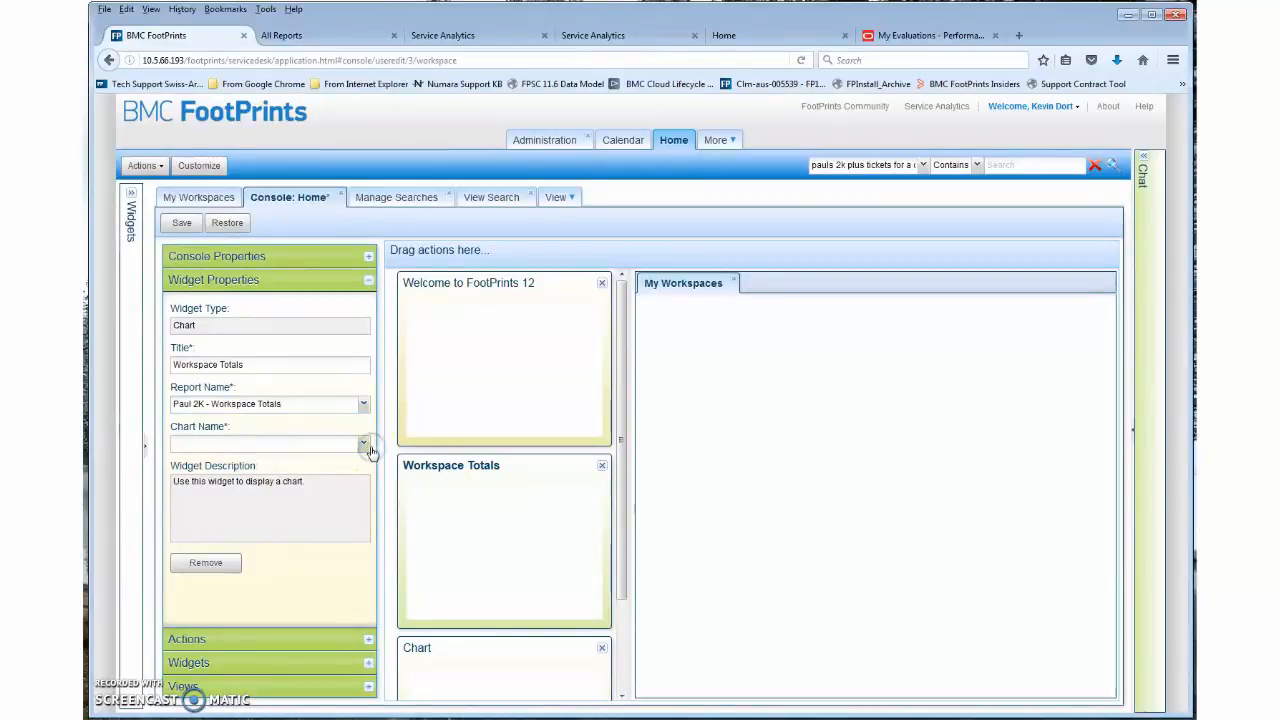
pyautogui.click(318, 460)
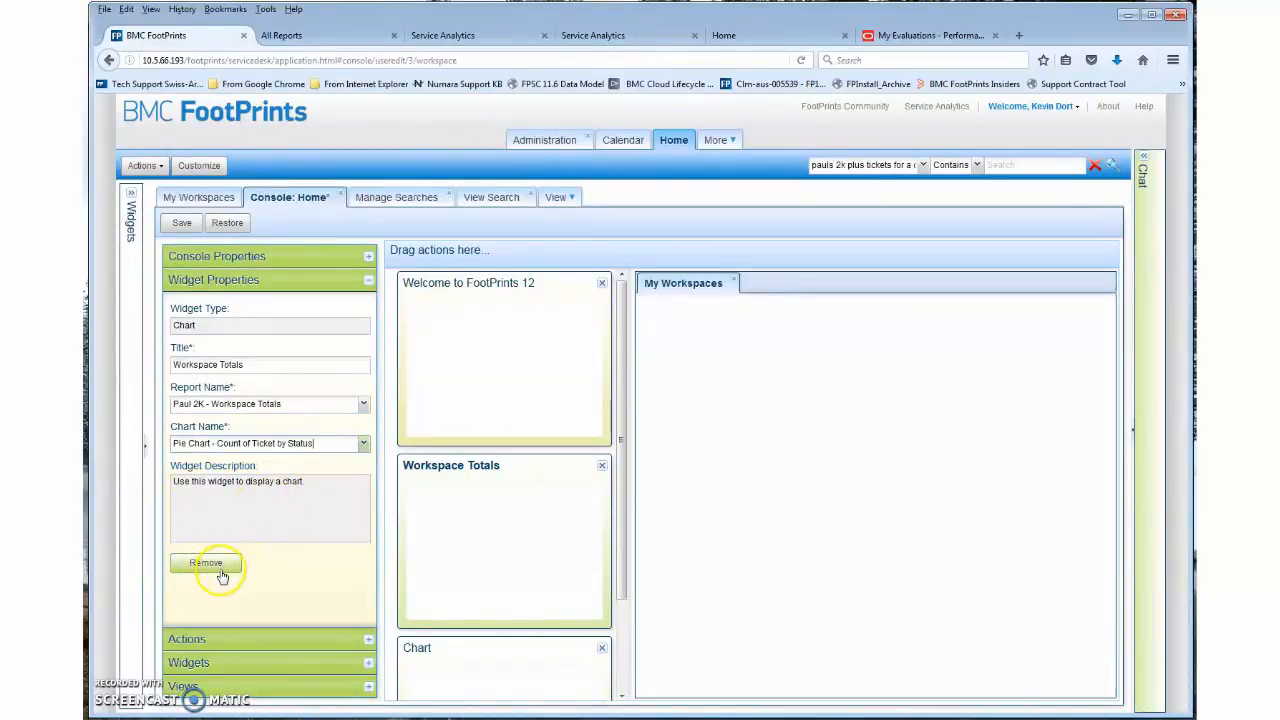
pyautogui.click(181, 224)
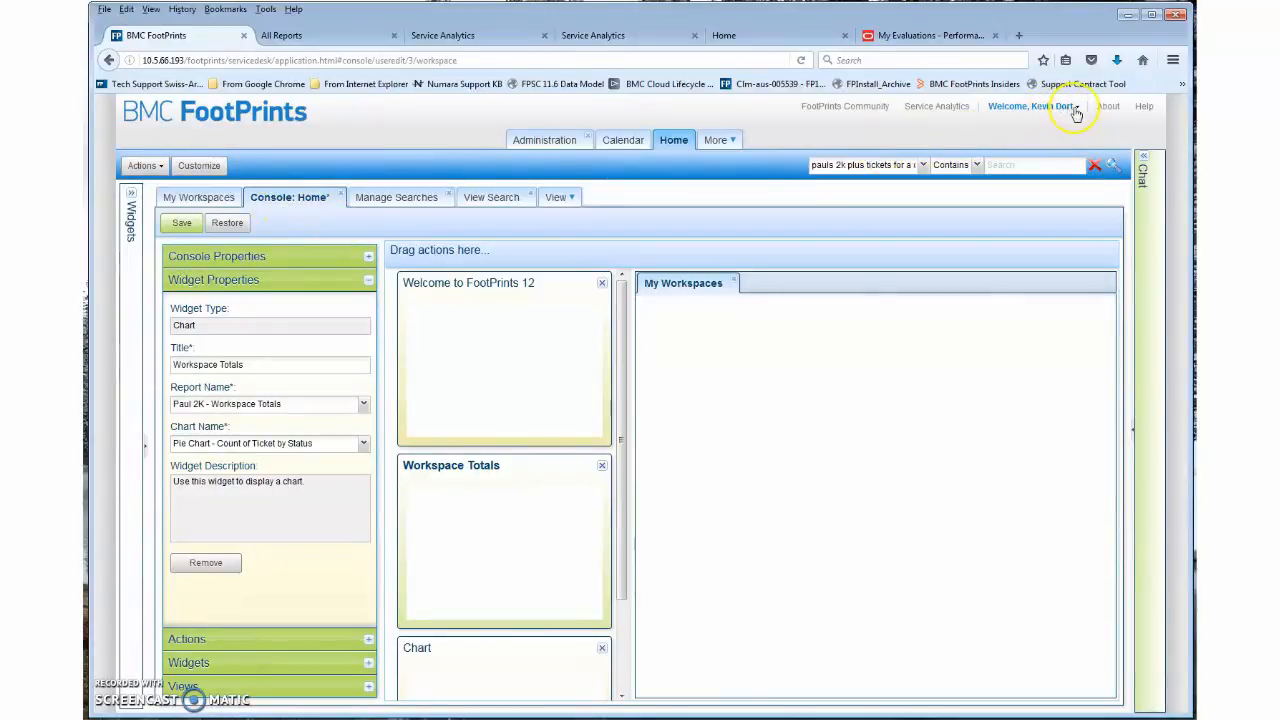
# - Show the My Workspaces view with the widget sidebar expanded, and refresh the record list to check the widgets
pyautogui.click(183, 199)
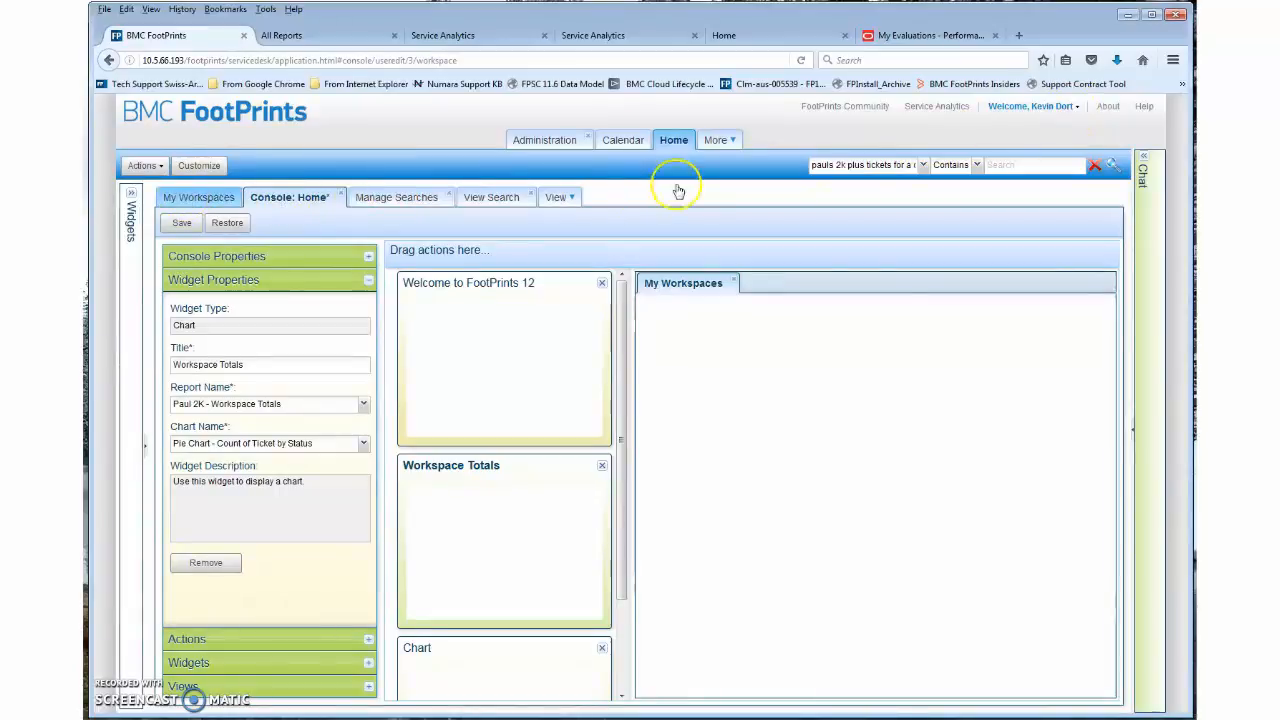
pyautogui.click(146, 449)
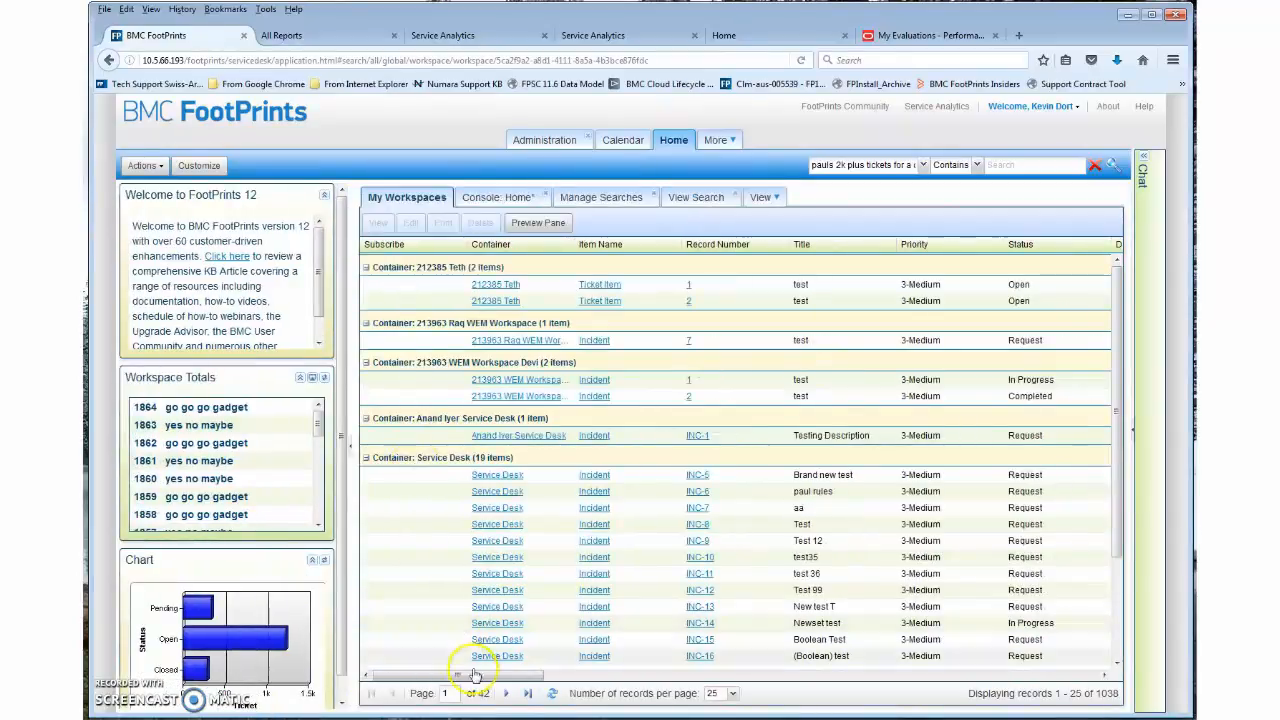
pyautogui.click(552, 693)
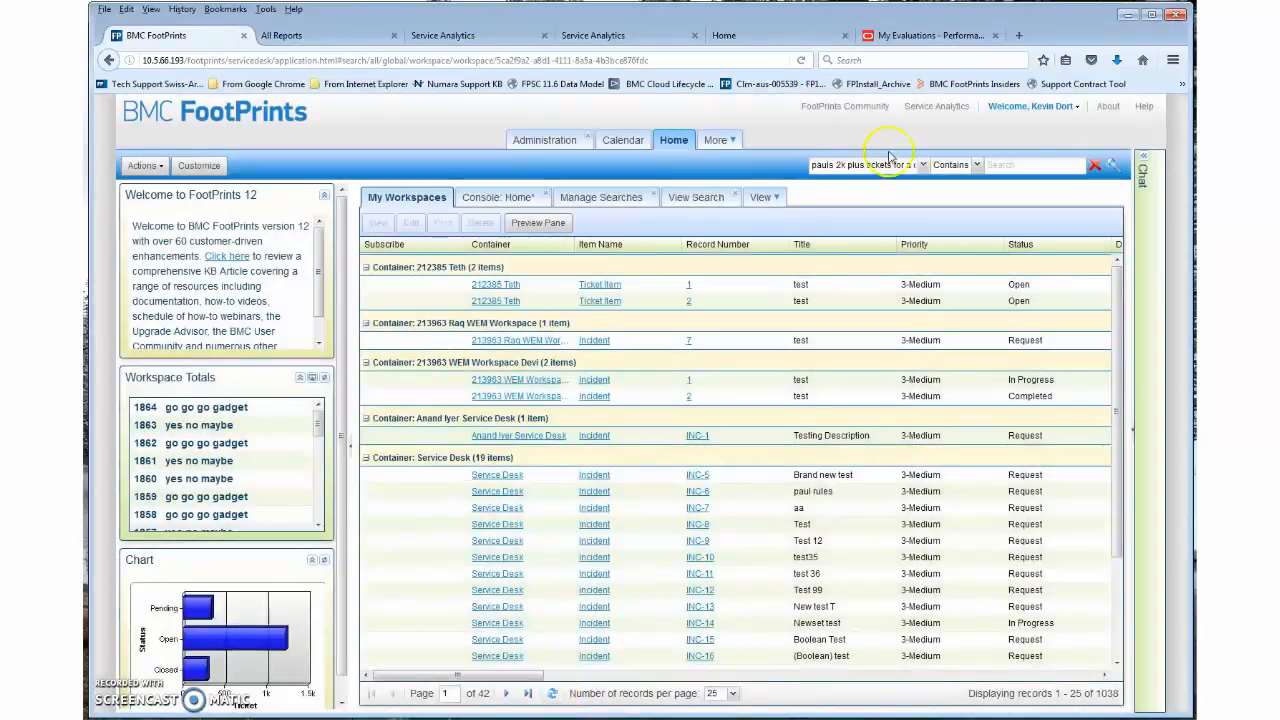
# - Log out of FootPrints and sign in again with the prefilled credentials to reload the console
pyautogui.click(1079, 112)
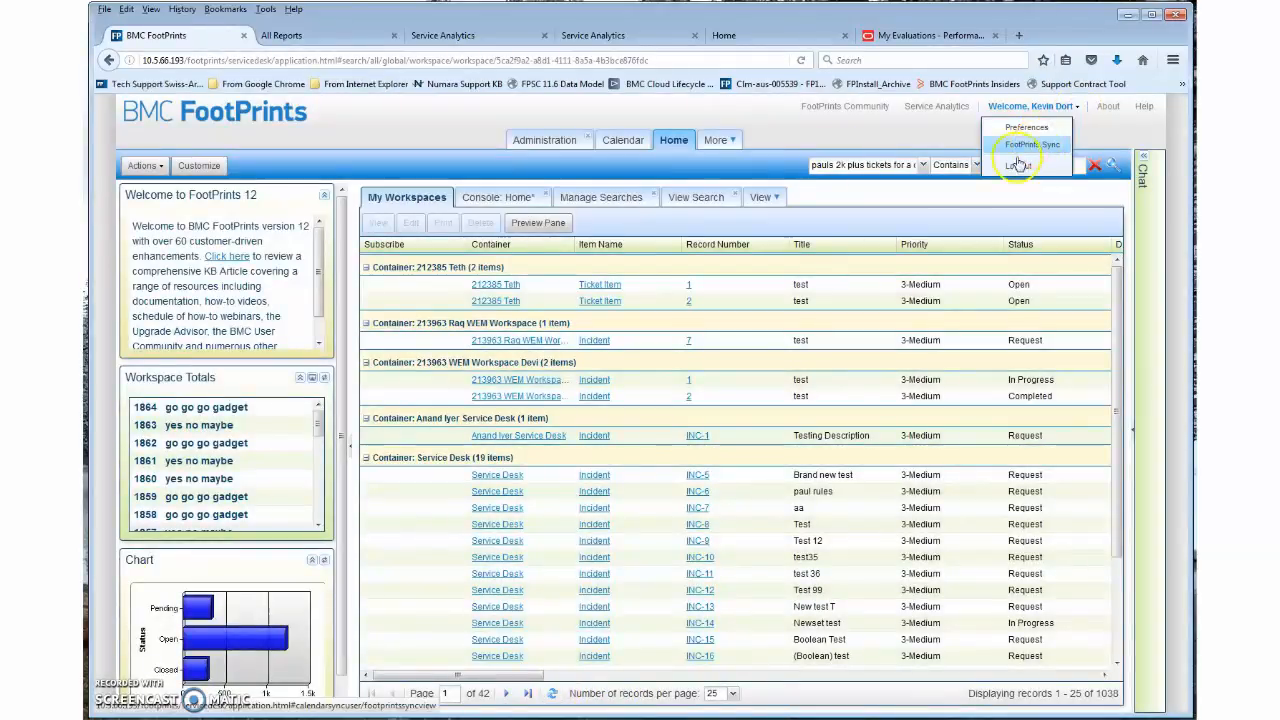
pyautogui.click(1019, 162)
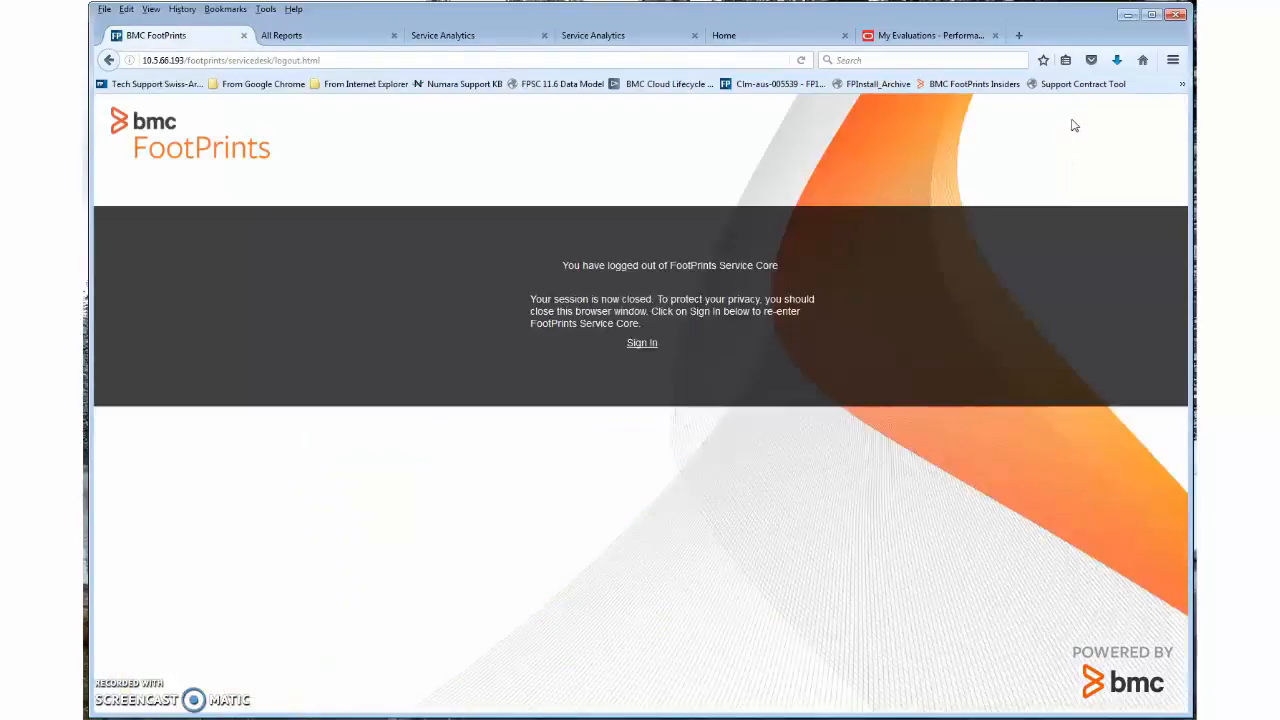
pyautogui.click(640, 342)
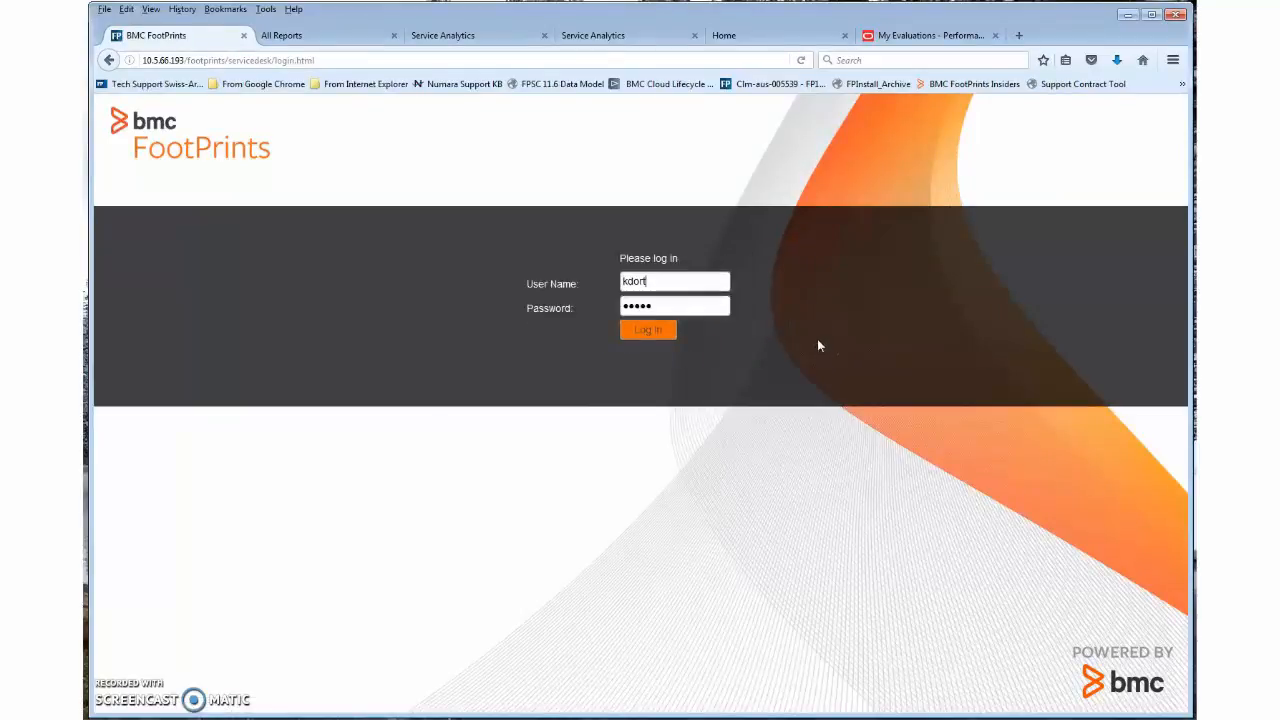
pyautogui.click(670, 332)
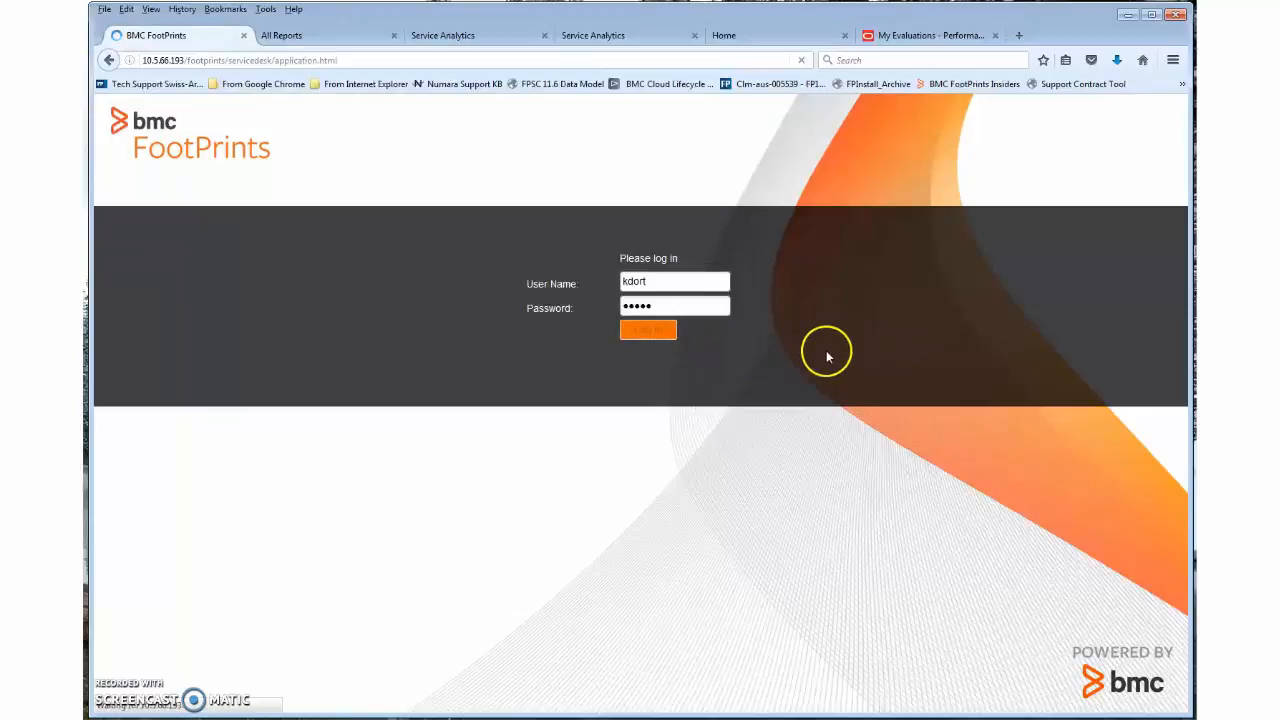